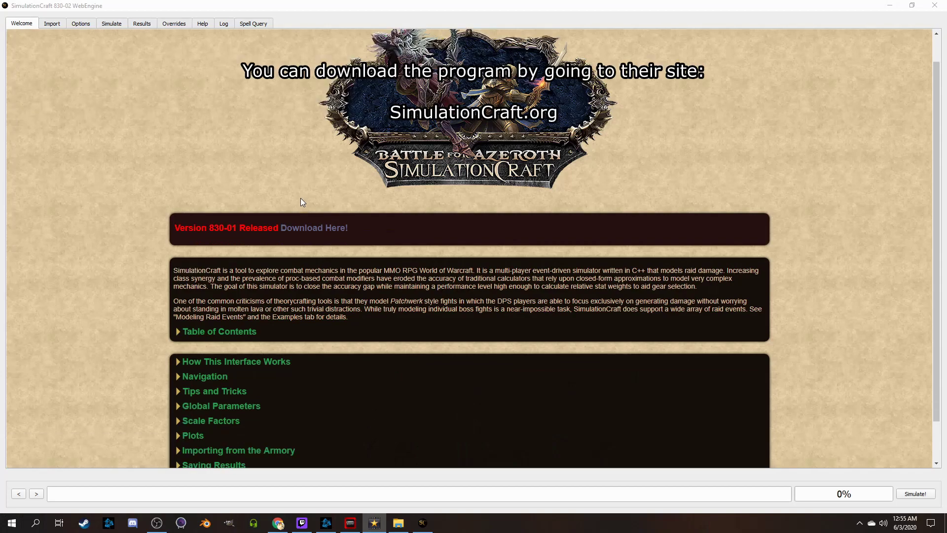
- Correct the character name with its accented letter, import the Area 52 profile from Battle.net, and simulate it
{"action": "left_click", "coordinate": [61, 24]}
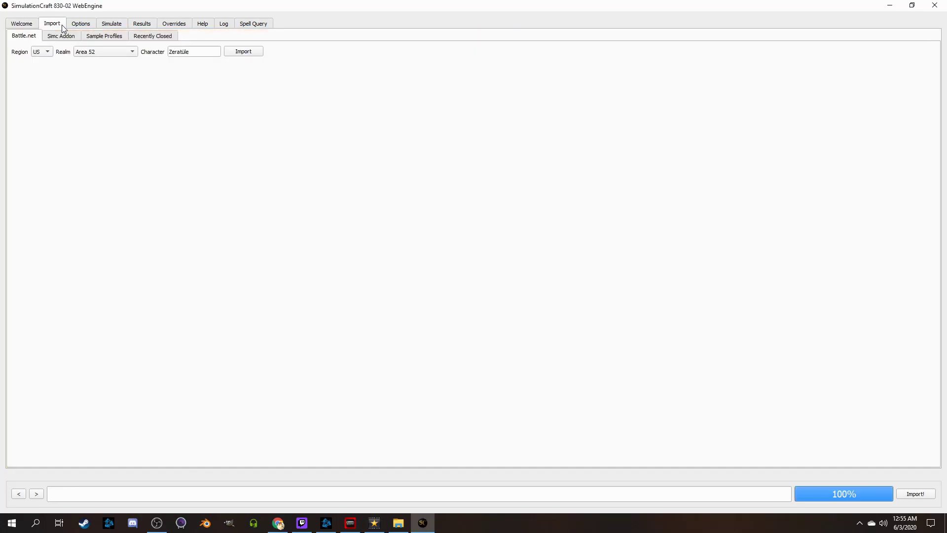
{"action": "left_click_drag", "start_coordinate": [202, 52], "coordinate": [149, 51]}
{"action": "type", "text": "Zerat"}
{"action": "type", "text": "ule"}
{"action": "left_click_drag", "start_coordinate": [192, 52], "coordinate": [168, 53]}
{"action": "type", "text": "Zeratüle"}
{"action": "left_click", "coordinate": [236, 53]}
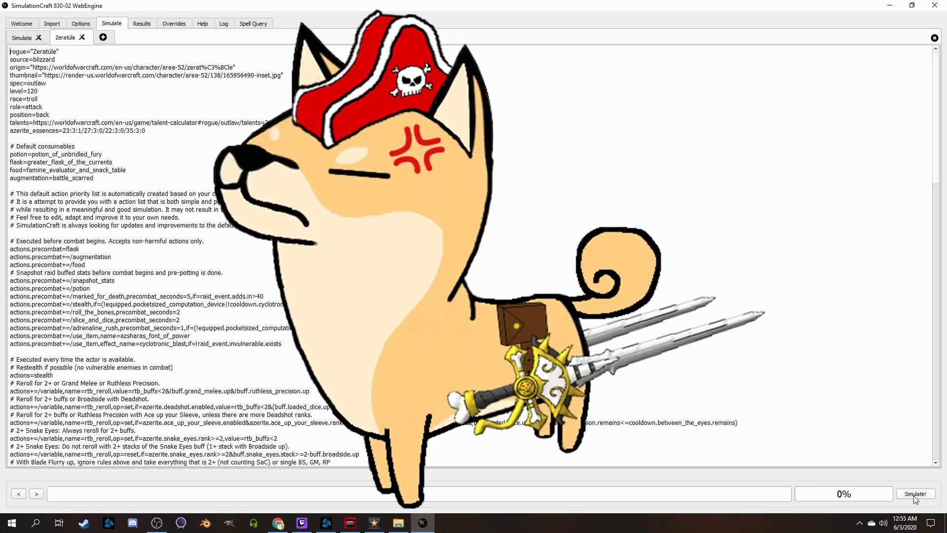
{"action": "left_click", "coordinate": [915, 494]}
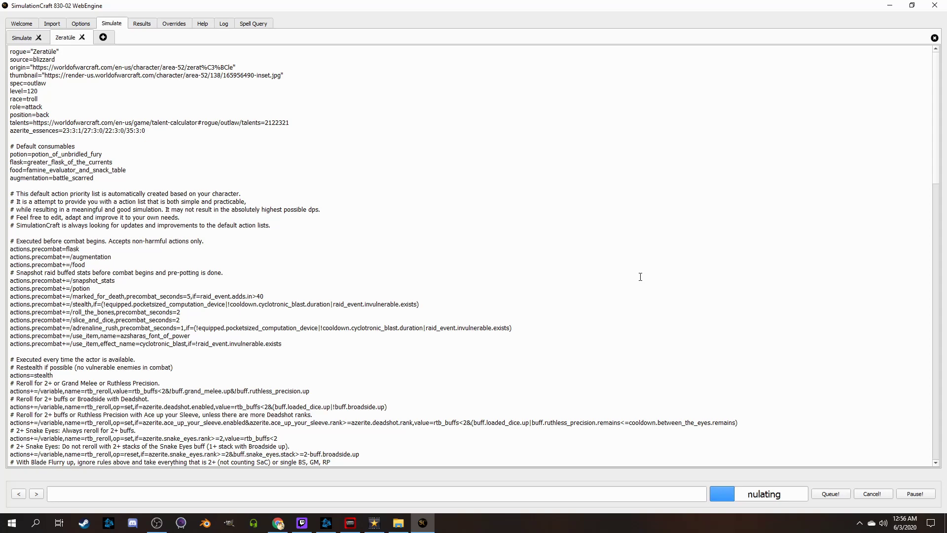
- Scroll through the generated action list while the Outlaw rogue simulation runs
{"action": "scroll", "coordinate": [639, 277], "scroll_direction": "down", "scroll_amount": 20}
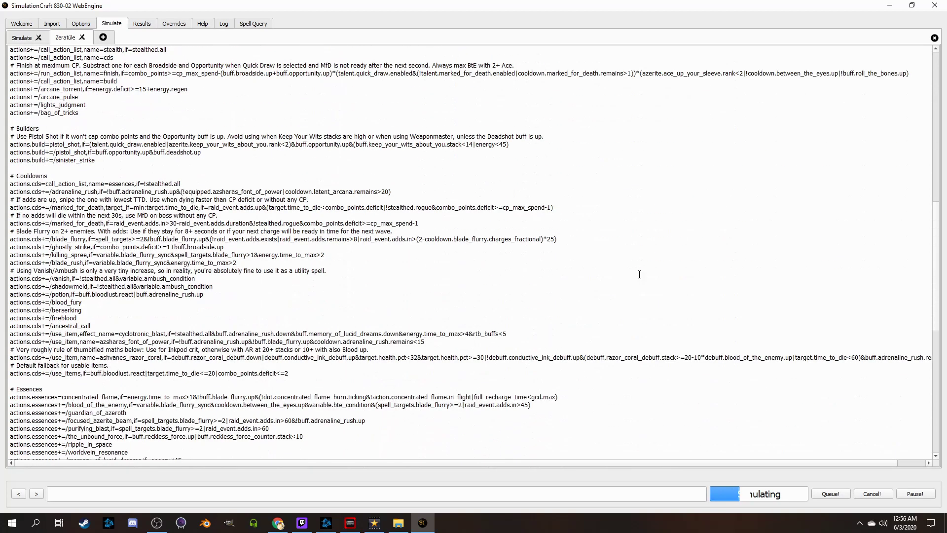
{"action": "scroll", "coordinate": [639, 274], "scroll_direction": "up", "scroll_amount": 15}
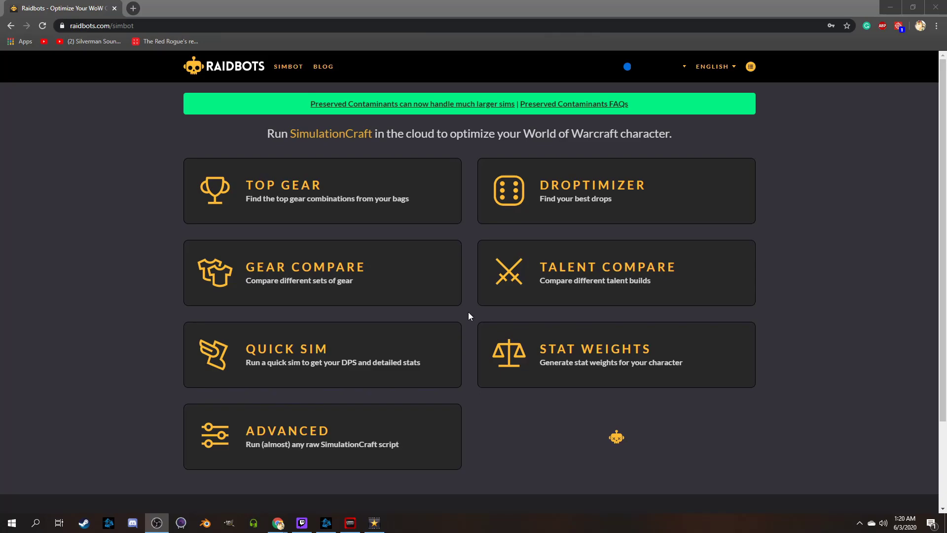
- Start a Quick Sim with realm Area 52 and the Outlaw rogue picked from the character suggestions
{"action": "left_click", "coordinate": [452, 344]}
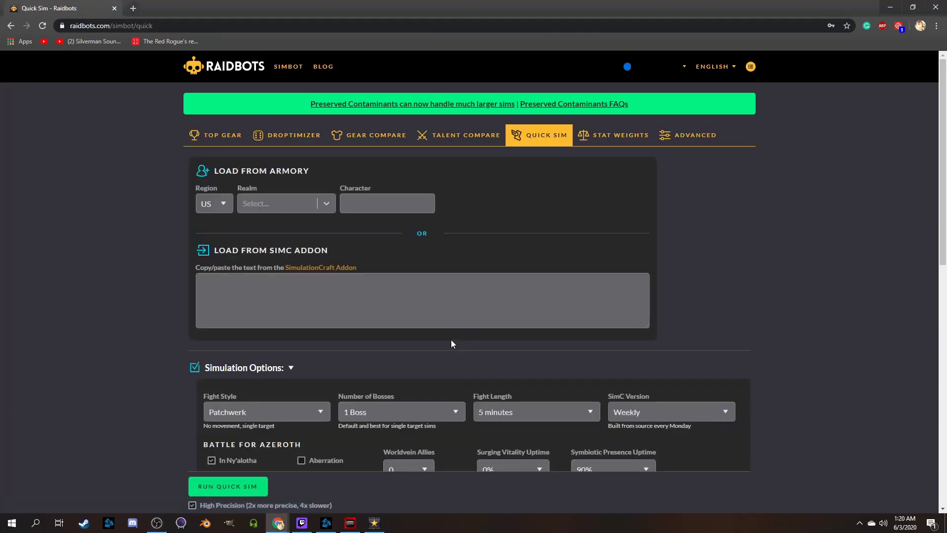
{"action": "left_click", "coordinate": [318, 203]}
{"action": "scroll", "coordinate": [293, 270], "scroll_direction": "down", "scroll_amount": 7}
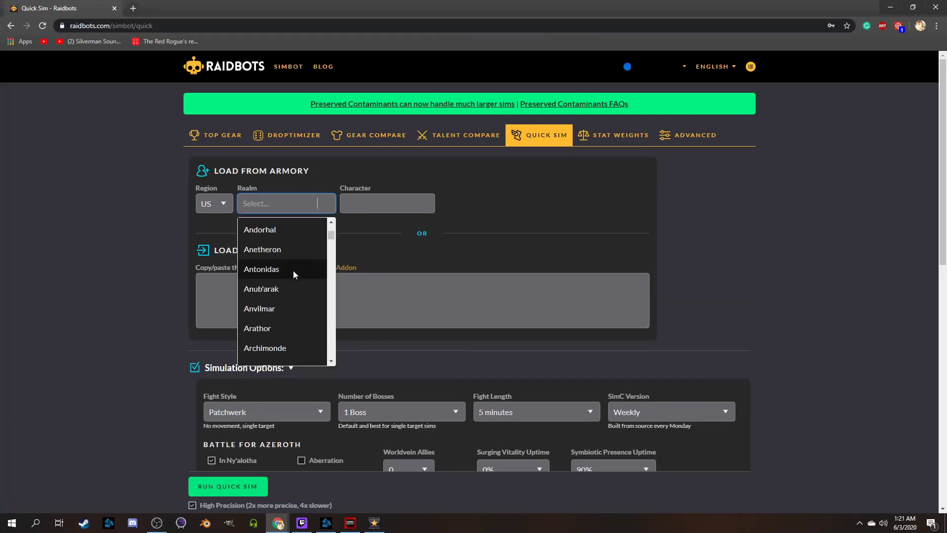
{"action": "scroll", "coordinate": [289, 279], "scroll_direction": "up", "scroll_amount": 1}
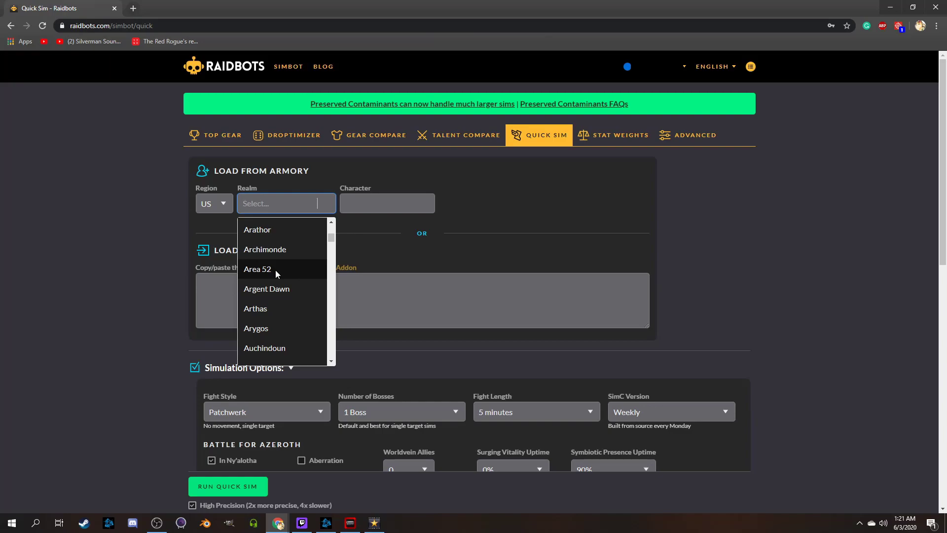
{"action": "left_click", "coordinate": [275, 271]}
{"action": "left_click", "coordinate": [362, 200]}
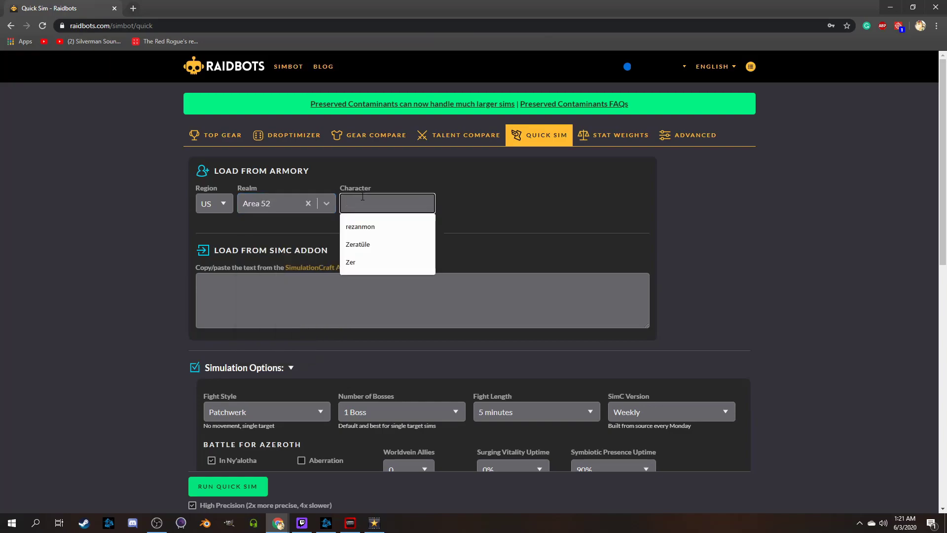
{"action": "left_click", "coordinate": [500, 250]}
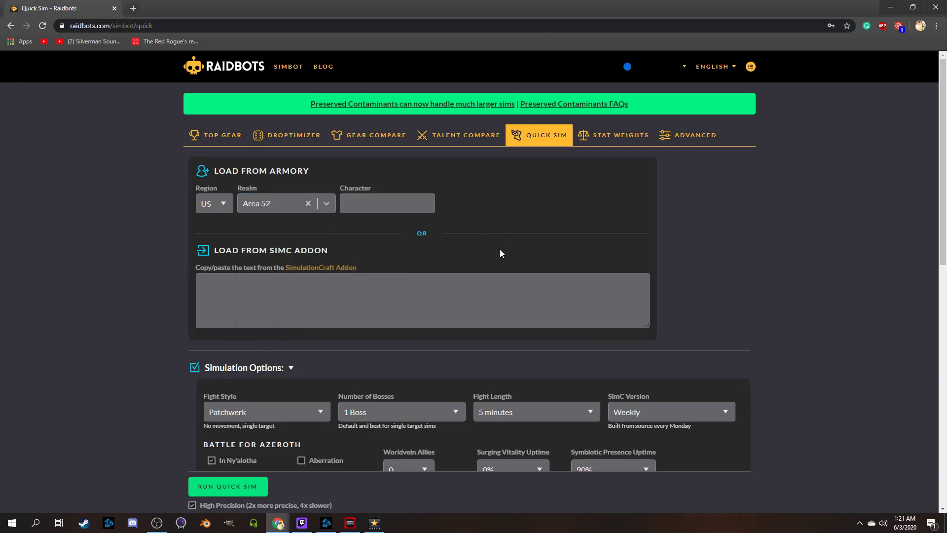
{"action": "left_click", "coordinate": [365, 207]}
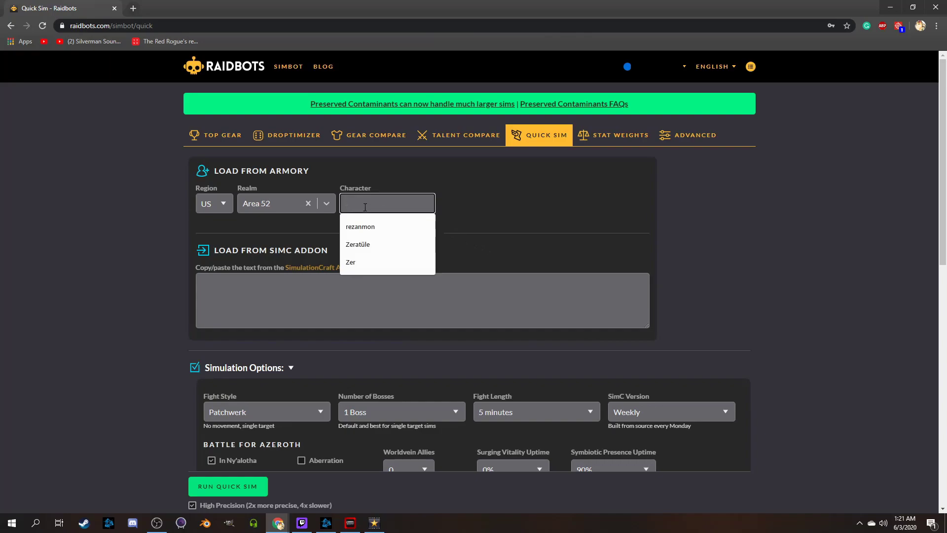
{"action": "left_click", "coordinate": [363, 244]}
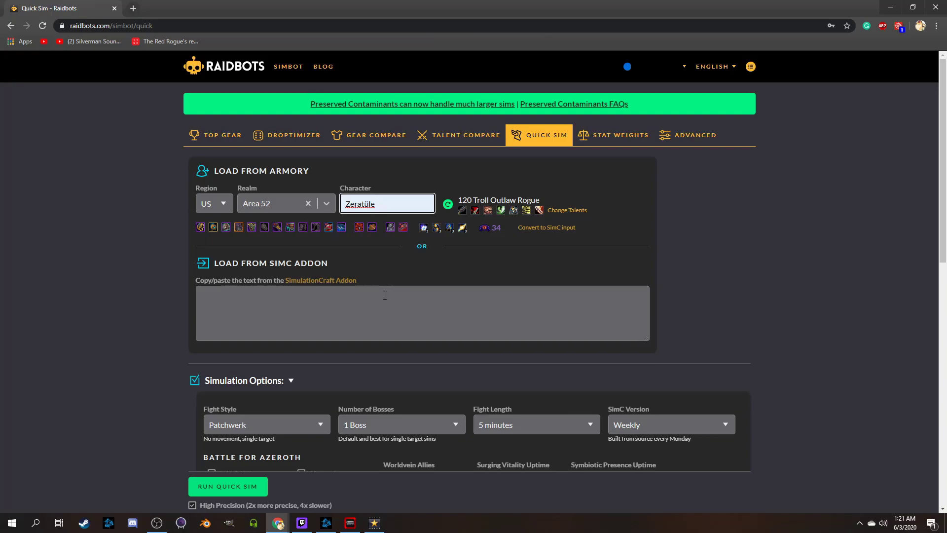
- Scroll down to Simulation Options and expand the Fight Style dropdown
{"action": "scroll", "coordinate": [385, 295], "scroll_direction": "down", "scroll_amount": 3}
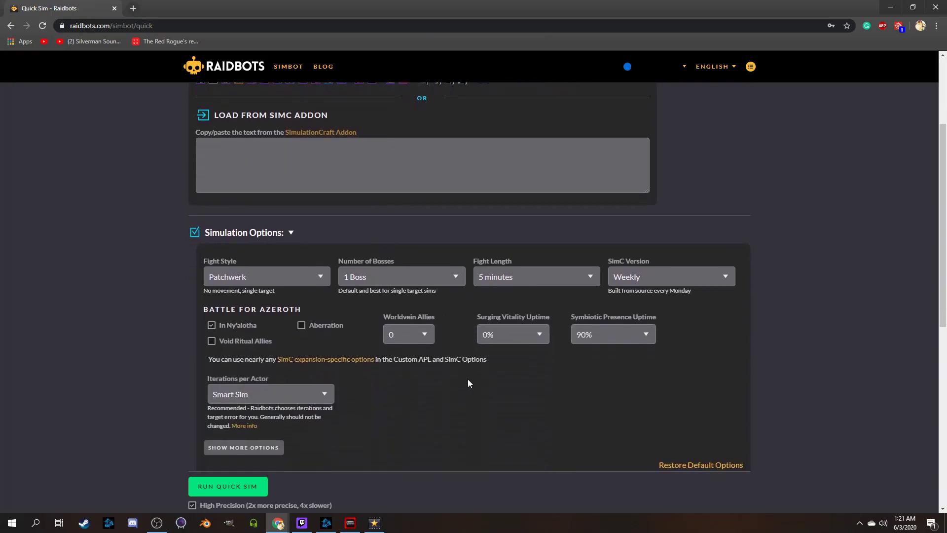
{"action": "scroll", "coordinate": [467, 383], "scroll_direction": "down", "scroll_amount": 1}
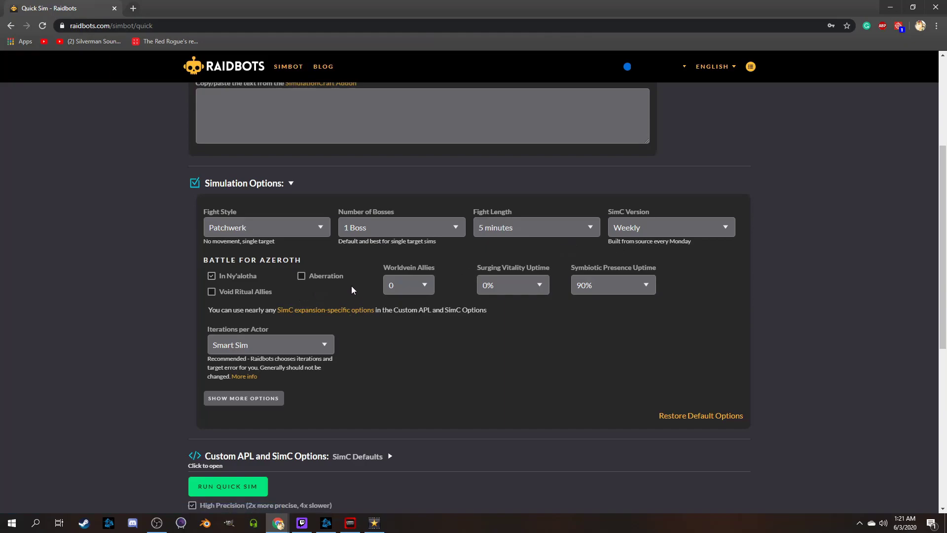
{"action": "left_click", "coordinate": [324, 226]}
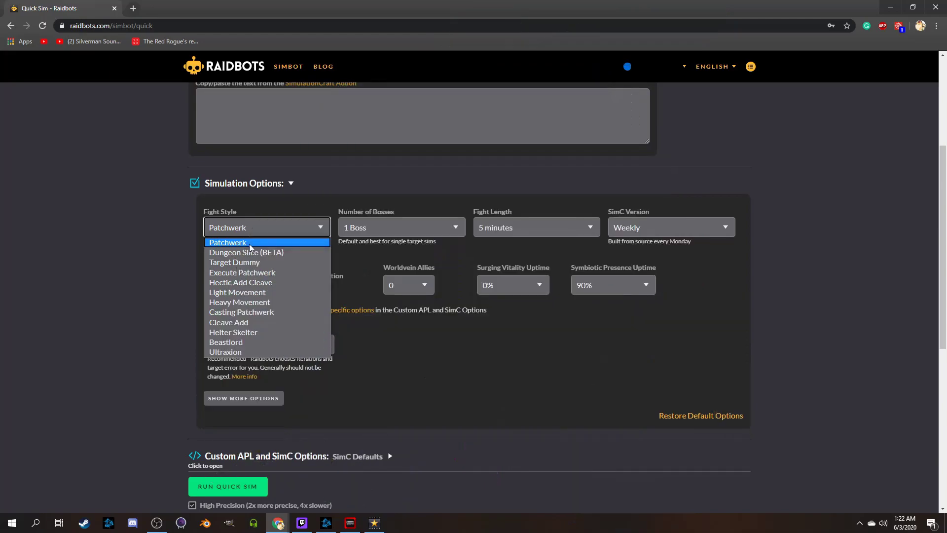
- Change the Quick Sim fight style from Patchwerk to Hectic Add Cleave
{"action": "left_click", "coordinate": [285, 230]}
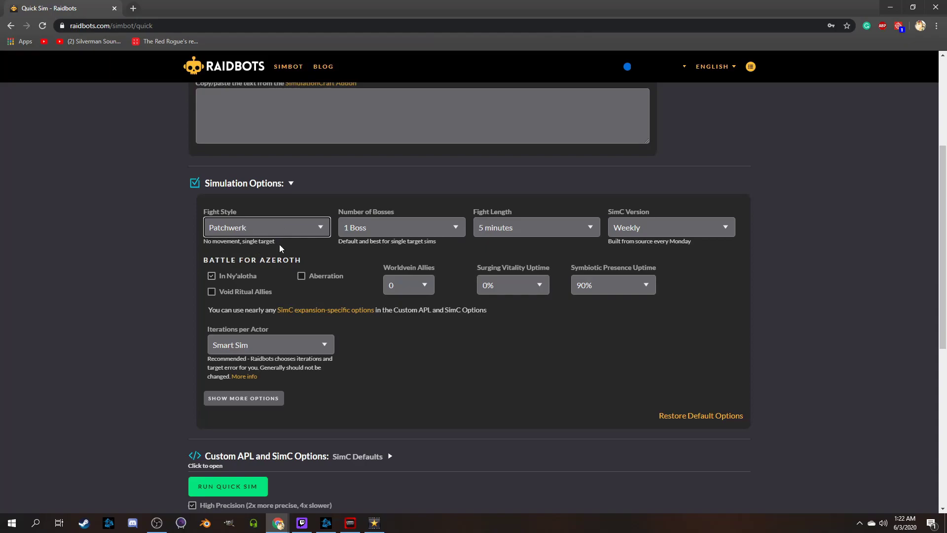
{"action": "left_click", "coordinate": [284, 234]}
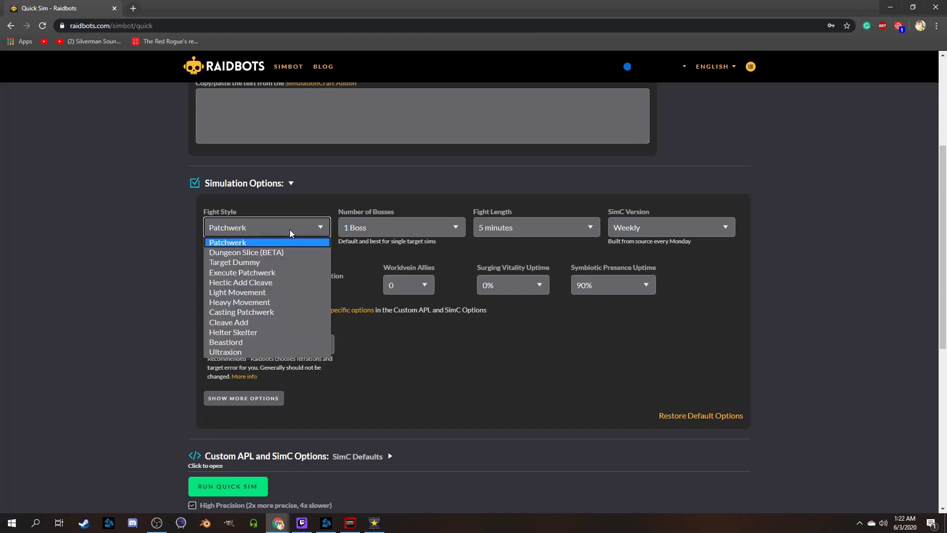
{"action": "left_click", "coordinate": [269, 283]}
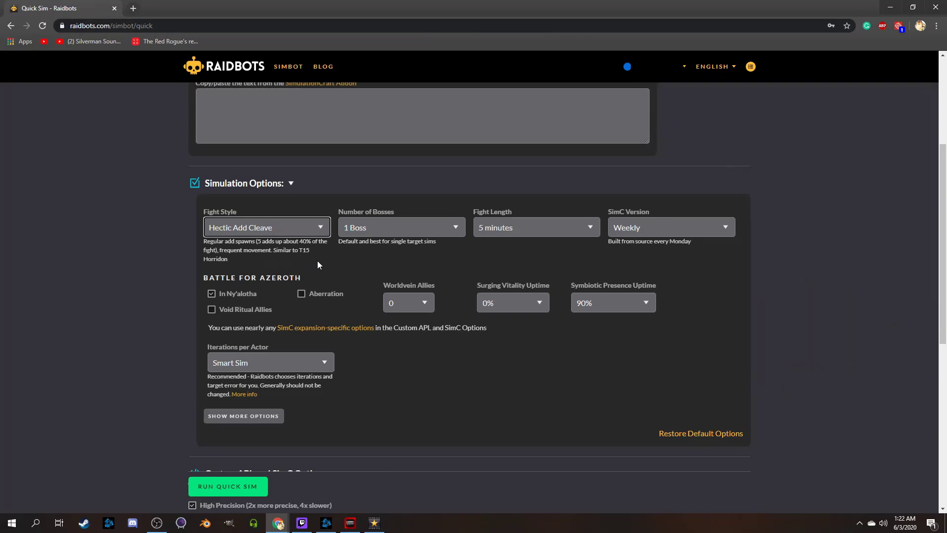
- Choose Dungeon Slice (BETA) as fight style and run the Quick Sim, yielding 113,733 DPS
{"action": "left_click", "coordinate": [318, 227]}
{"action": "left_click", "coordinate": [254, 253]}
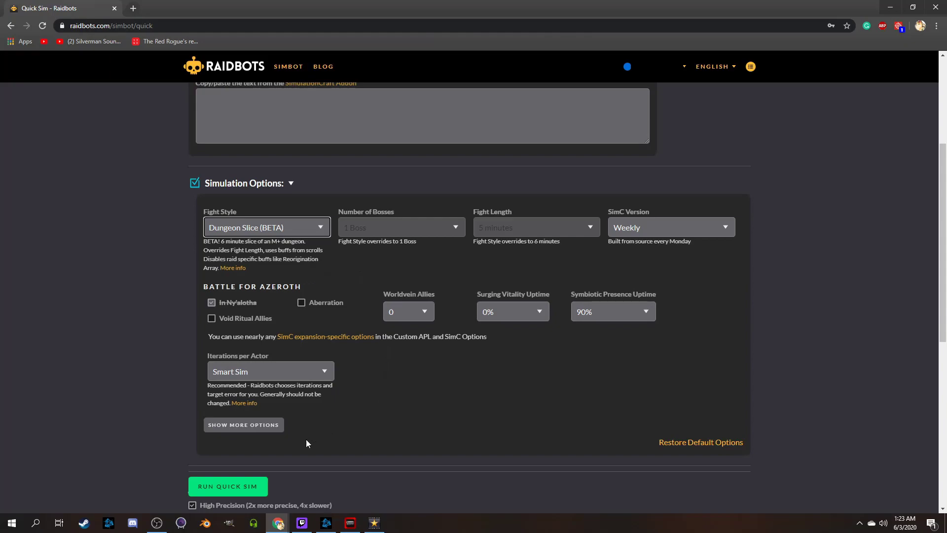
{"action": "left_click", "coordinate": [263, 492]}
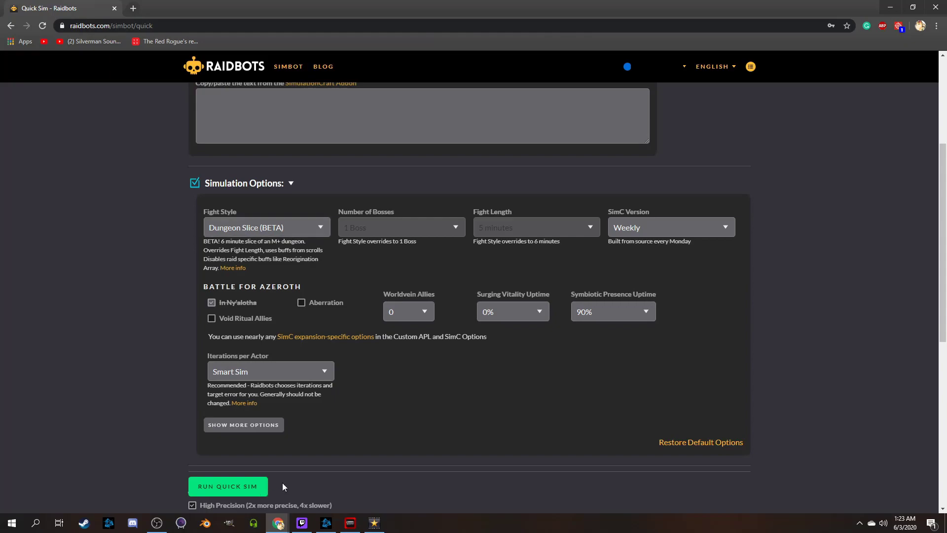
{"action": "left_click", "coordinate": [266, 227]}
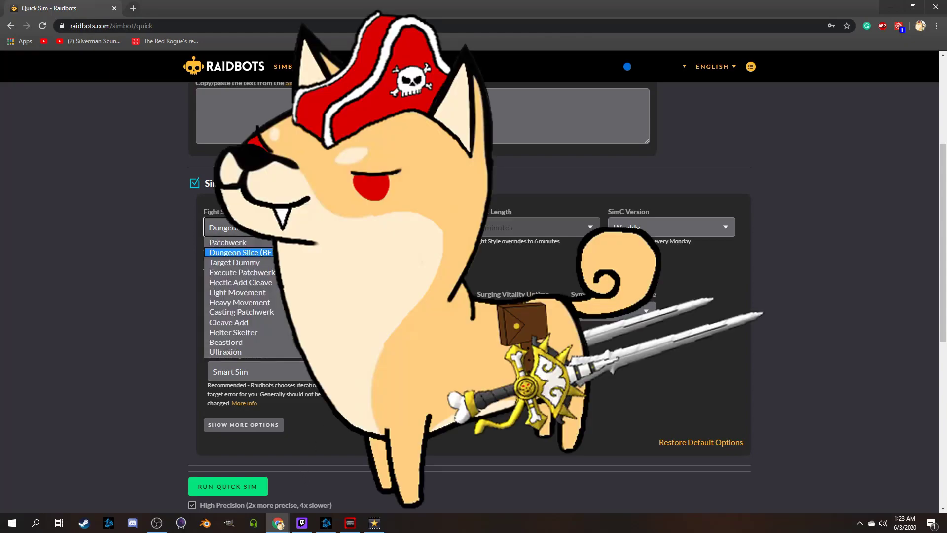
{"action": "key", "text": "Return"}
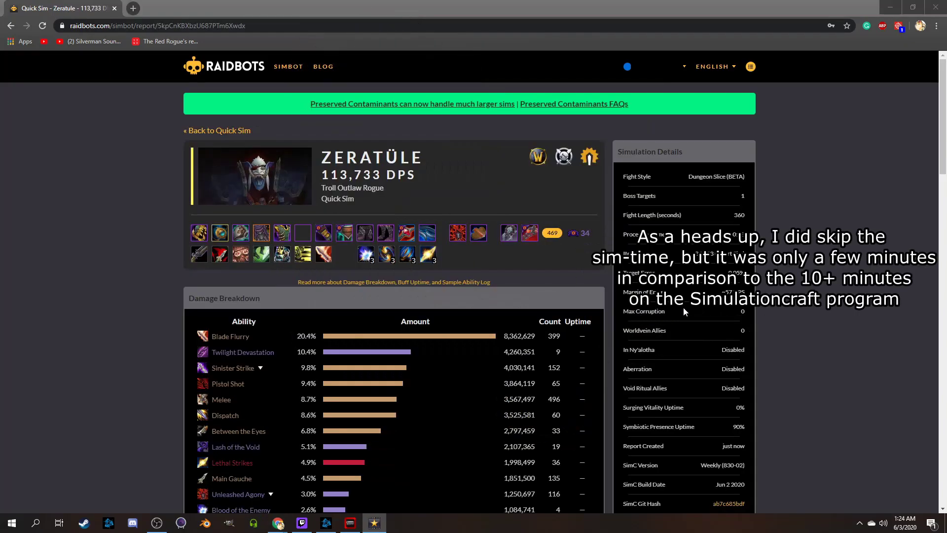
- Scroll the Buff Uptime table and inspect the constant buff icons in the Quick Sim results
{"action": "scroll", "coordinate": [183, 291], "scroll_direction": "down", "scroll_amount": 2}
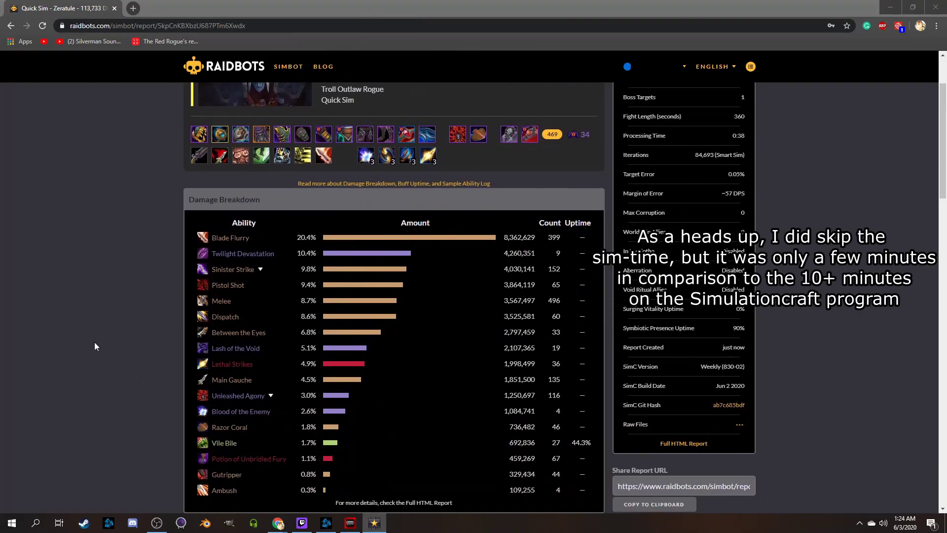
{"action": "scroll", "coordinate": [95, 346], "scroll_direction": "down", "scroll_amount": 8}
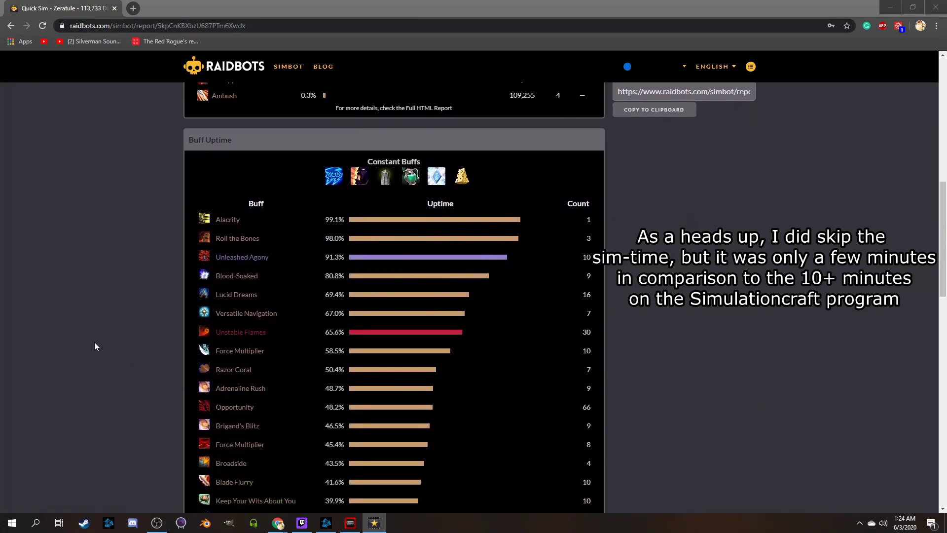
{"action": "scroll", "coordinate": [95, 347], "scroll_direction": "down", "scroll_amount": 2}
{"action": "scroll", "coordinate": [96, 346], "scroll_direction": "up", "scroll_amount": 2}
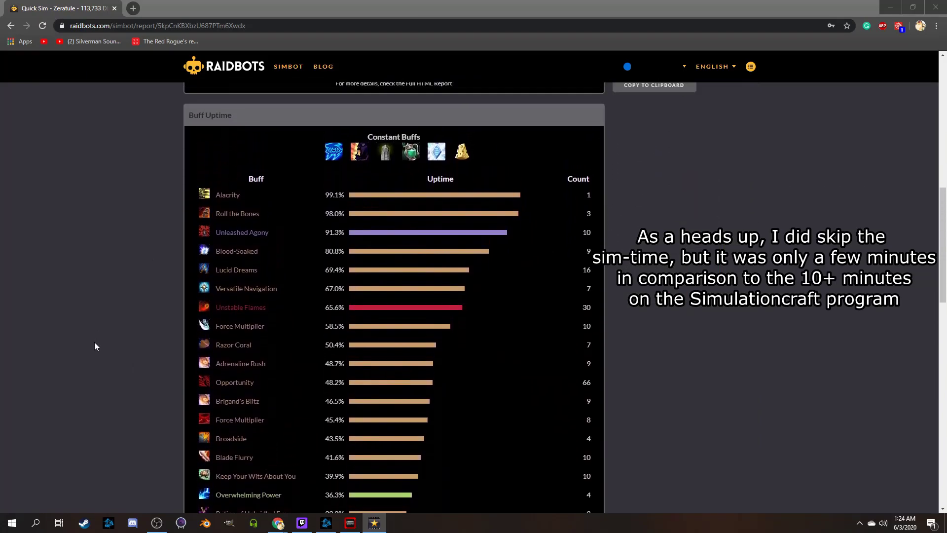
{"action": "scroll", "coordinate": [94, 342], "scroll_direction": "up", "scroll_amount": 1}
{"action": "mouse_move", "coordinate": [357, 181]}
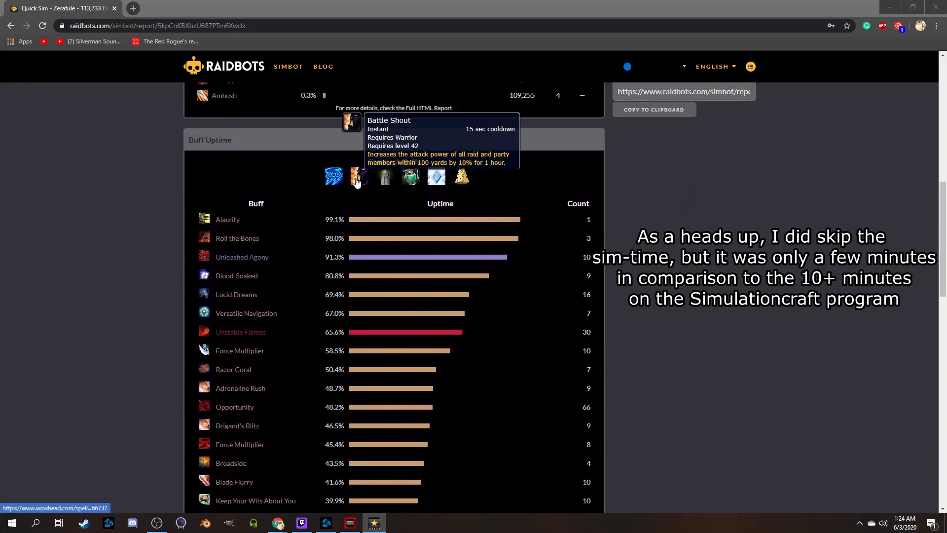
{"action": "mouse_move", "coordinate": [417, 183]}
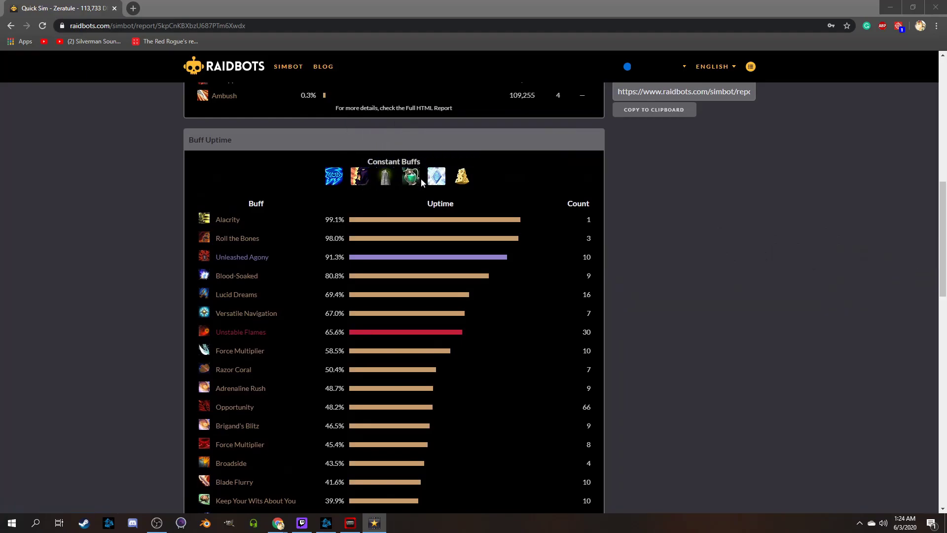
{"action": "mouse_move", "coordinate": [469, 182]}
{"action": "scroll", "coordinate": [393, 296], "scroll_direction": "down", "scroll_amount": 8}
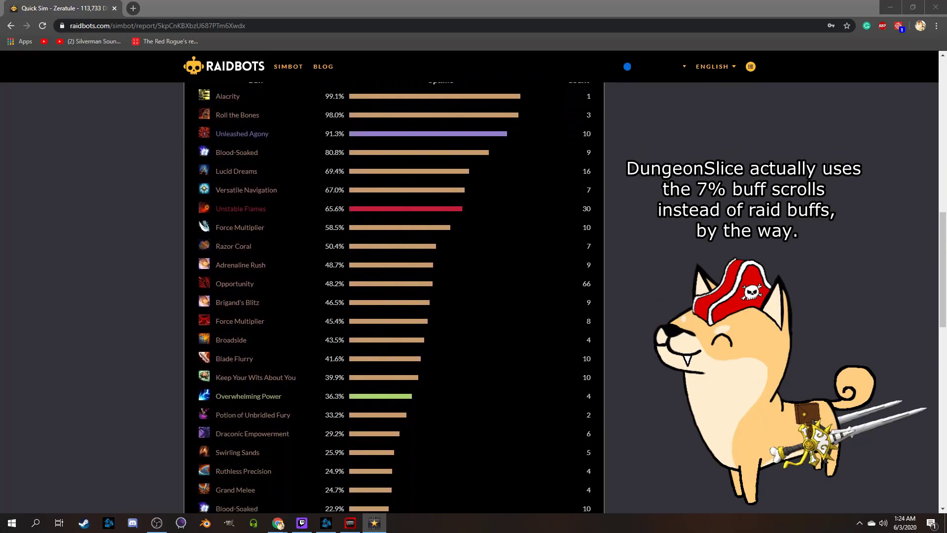
{"action": "scroll", "coordinate": [394, 296], "scroll_direction": "up", "scroll_amount": 12}
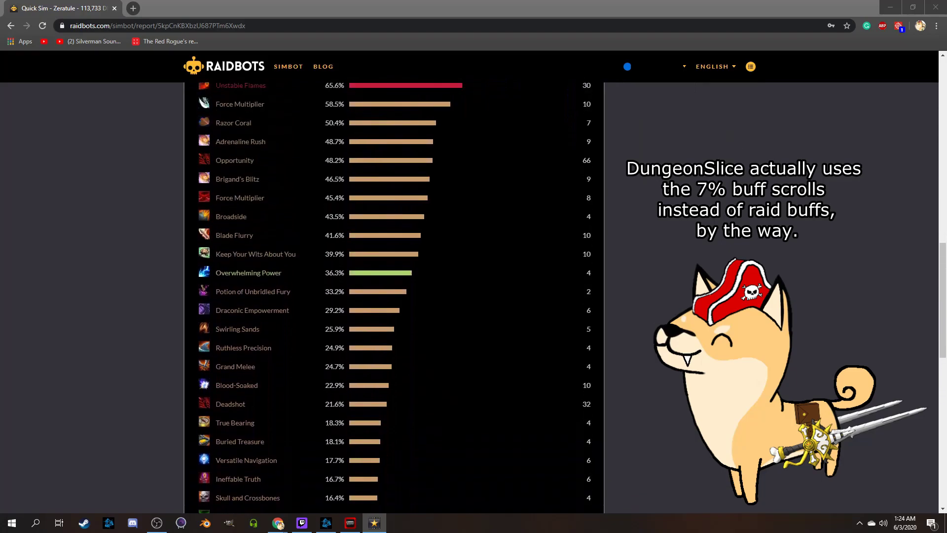
{"action": "scroll", "coordinate": [393, 296], "scroll_direction": "up", "scroll_amount": 6}
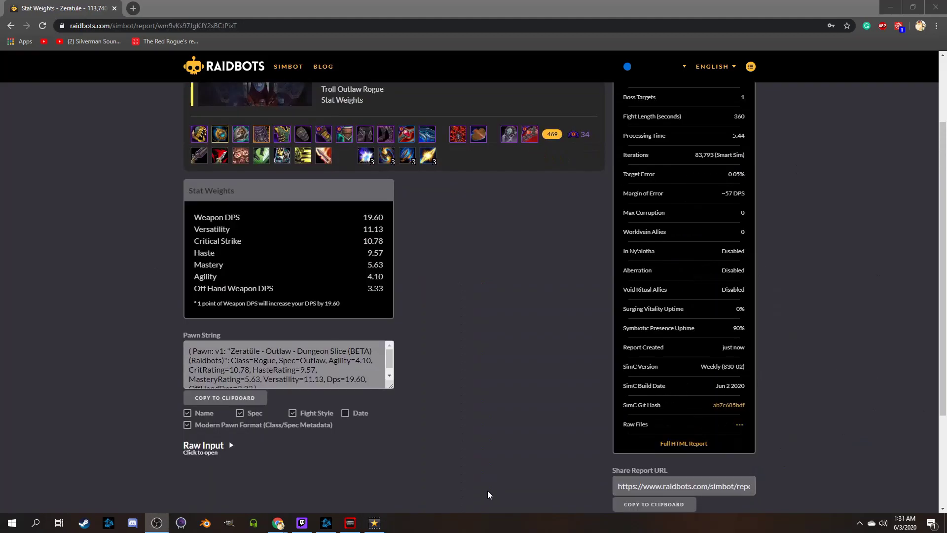
- Open the Full HTML Report from the Stat Weights Simulation Details panel
{"action": "scroll", "coordinate": [487, 490], "scroll_direction": "up", "scroll_amount": 2}
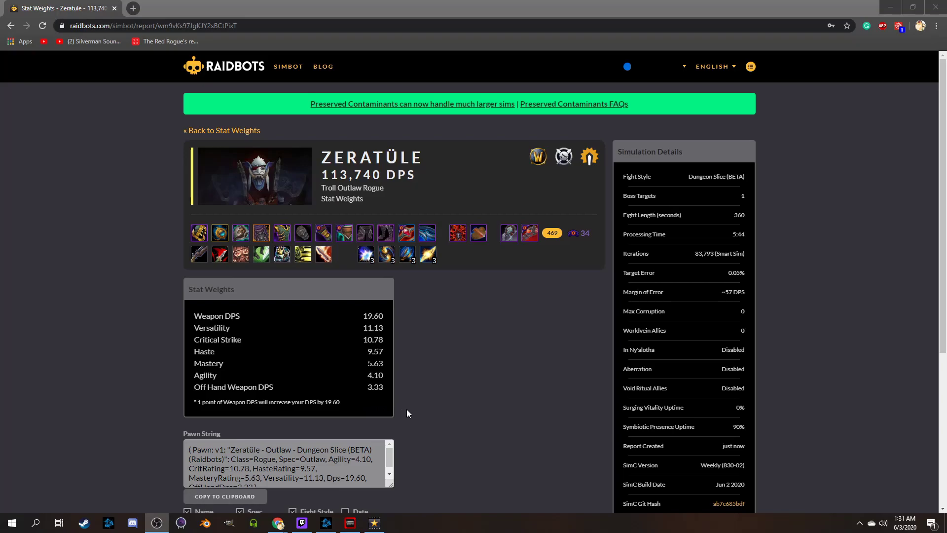
{"action": "scroll", "coordinate": [407, 413], "scroll_direction": "down", "scroll_amount": 3}
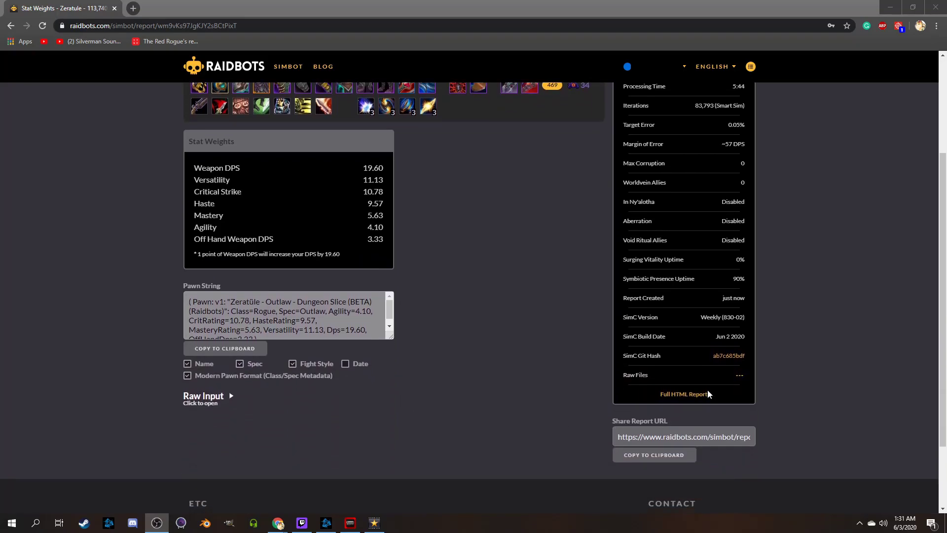
{"action": "left_click", "coordinate": [695, 394]}
- Scroll down through the full HTML report's charts and tables, then back up
{"action": "scroll", "coordinate": [451, 380], "scroll_direction": "down", "scroll_amount": 7}
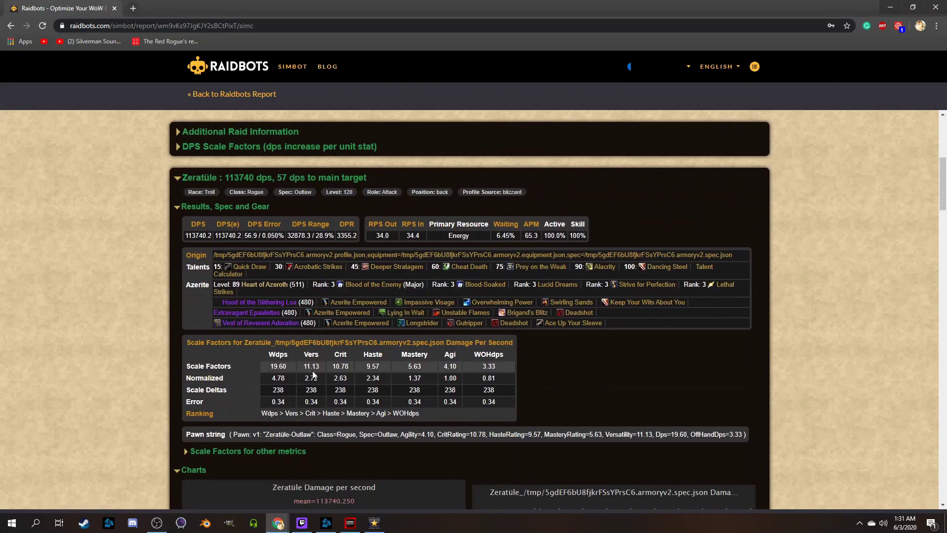
{"action": "scroll", "coordinate": [164, 334], "scroll_direction": "down", "scroll_amount": 5}
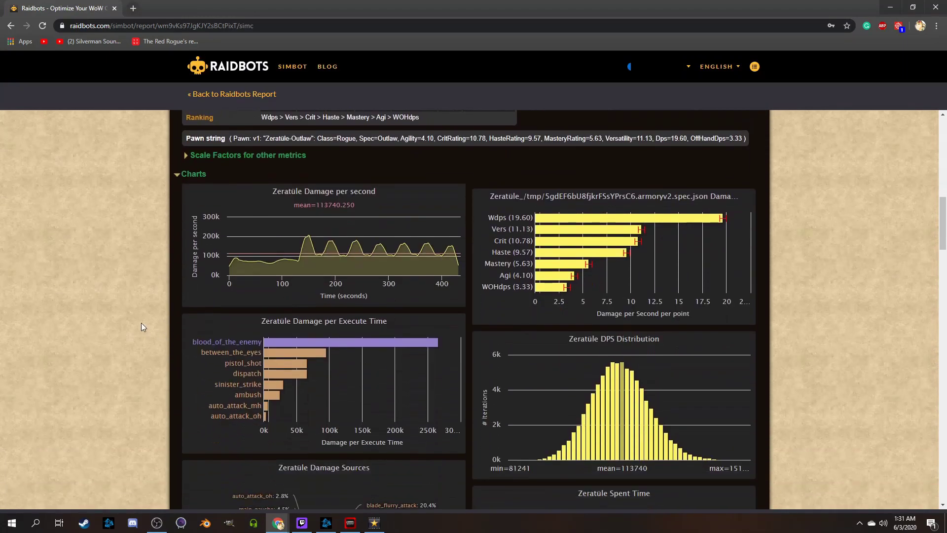
{"action": "scroll", "coordinate": [141, 323], "scroll_direction": "down", "scroll_amount": 3}
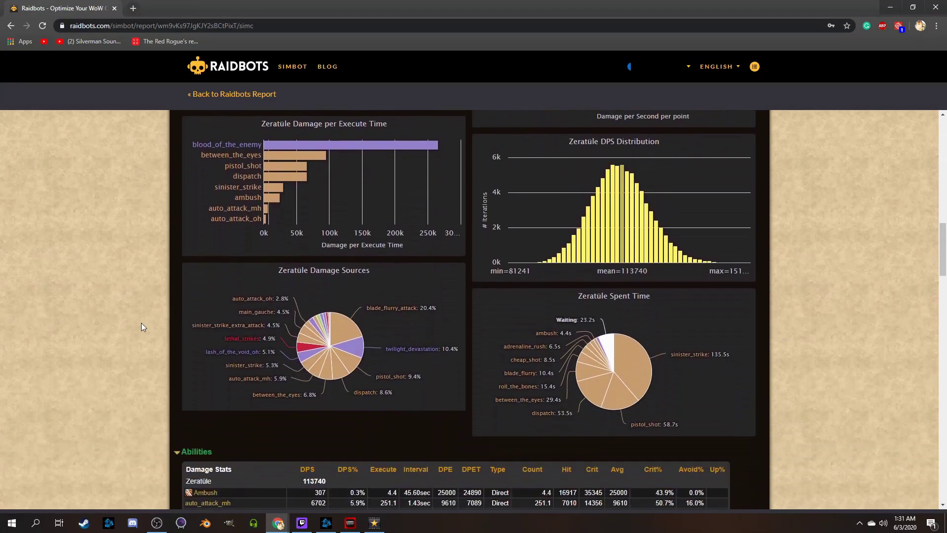
{"action": "scroll", "coordinate": [141, 326], "scroll_direction": "down", "scroll_amount": 8}
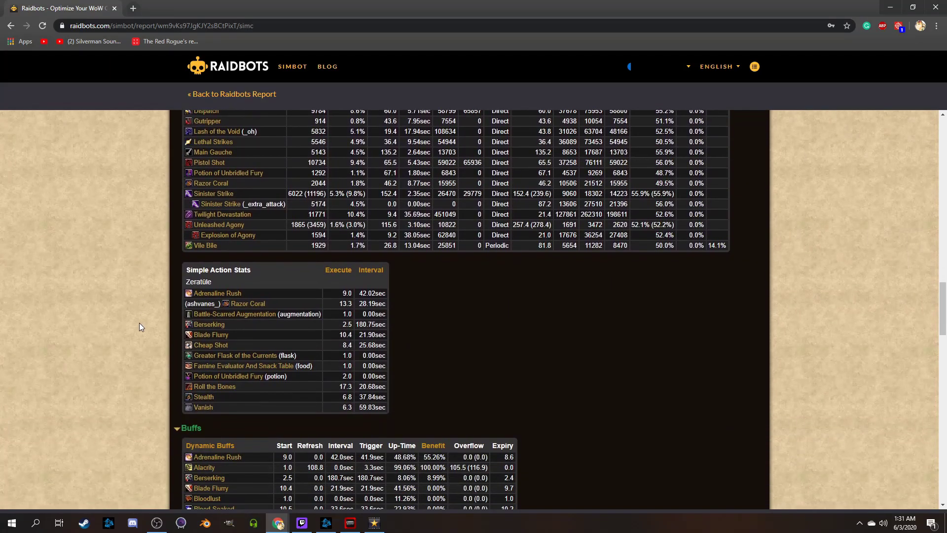
{"action": "scroll", "coordinate": [139, 324], "scroll_direction": "down", "scroll_amount": 15}
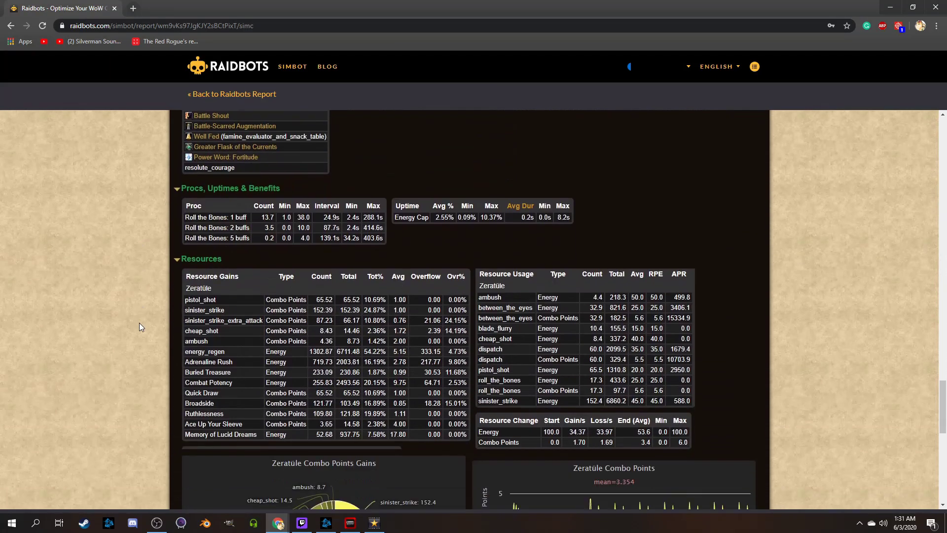
{"action": "scroll", "coordinate": [142, 327], "scroll_direction": "down", "scroll_amount": 4}
{"action": "scroll", "coordinate": [142, 327], "scroll_direction": "up", "scroll_amount": 20}
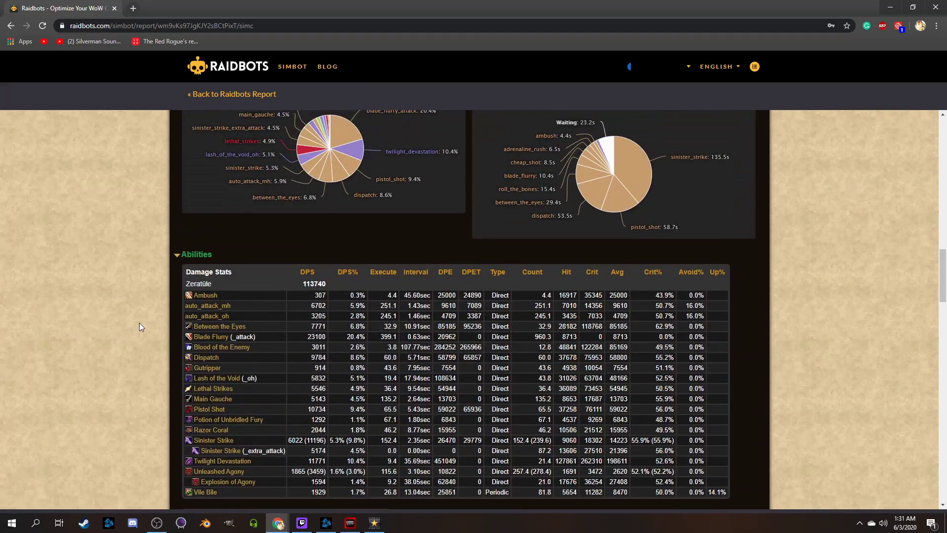
{"action": "scroll", "coordinate": [139, 326], "scroll_direction": "up", "scroll_amount": 7}
{"action": "scroll", "coordinate": [139, 326], "scroll_direction": "up", "scroll_amount": 6}
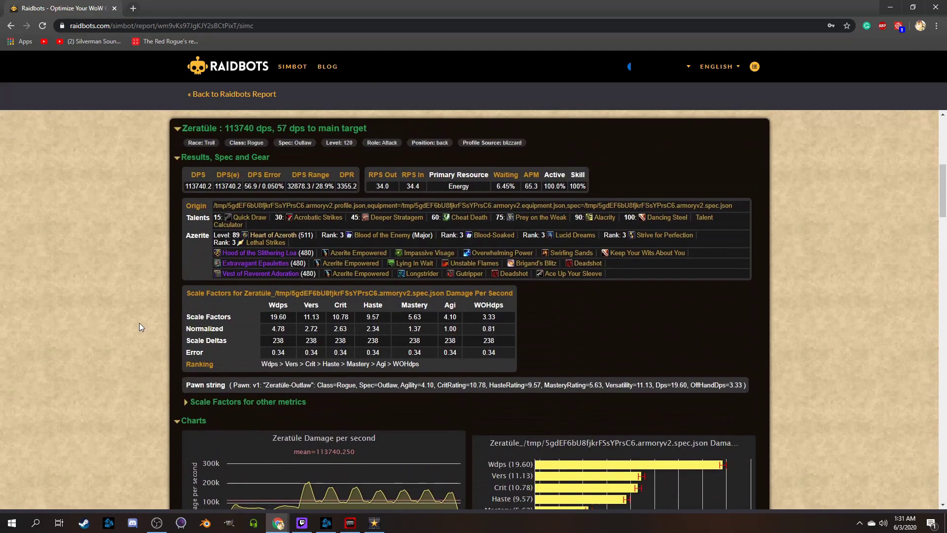
{"action": "scroll", "coordinate": [113, 324], "scroll_direction": "up", "scroll_amount": 2}
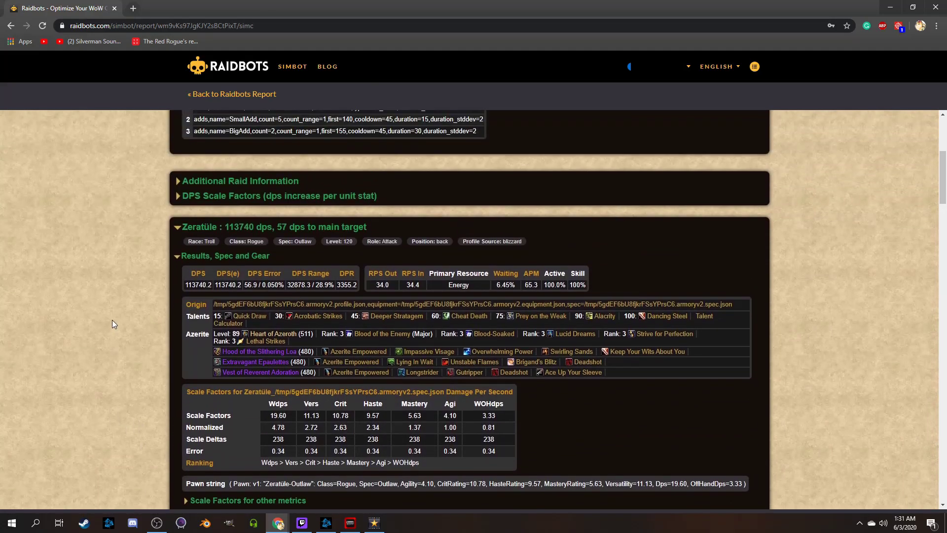
{"action": "scroll", "coordinate": [112, 324], "scroll_direction": "up", "scroll_amount": 3}
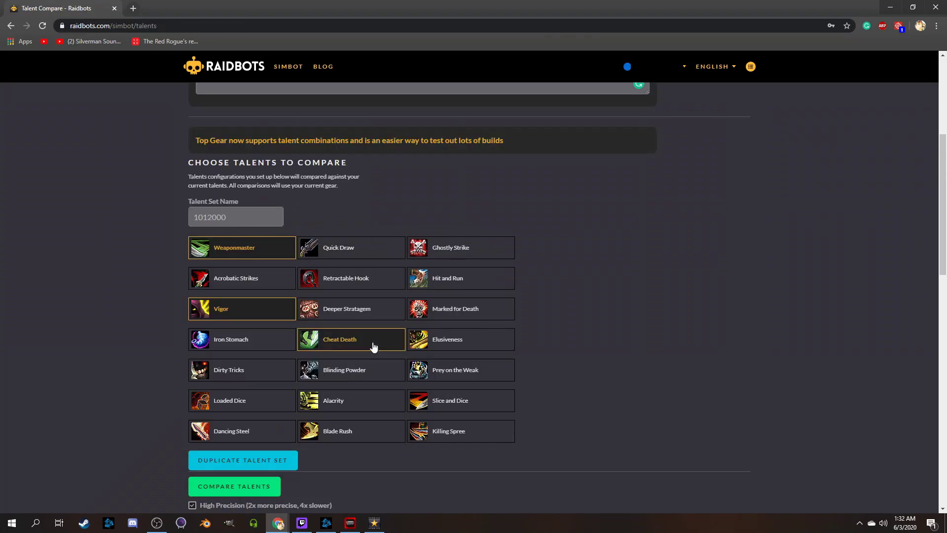
- Give the first talent set Slice and Dice and Dancing Steel
{"action": "scroll", "coordinate": [402, 404], "scroll_direction": "down", "scroll_amount": 2}
{"action": "left_click", "coordinate": [441, 309]}
{"action": "left_click", "coordinate": [367, 335]}
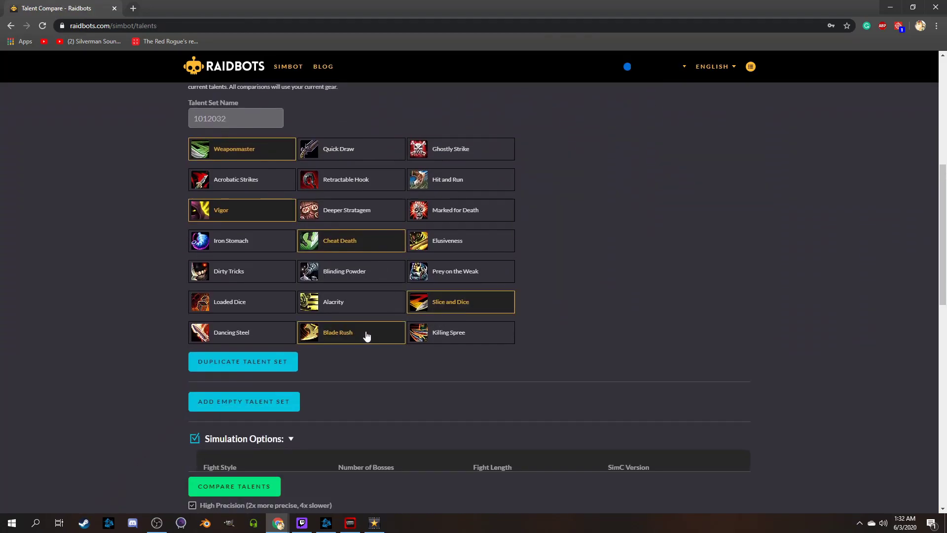
{"action": "left_click", "coordinate": [252, 339]}
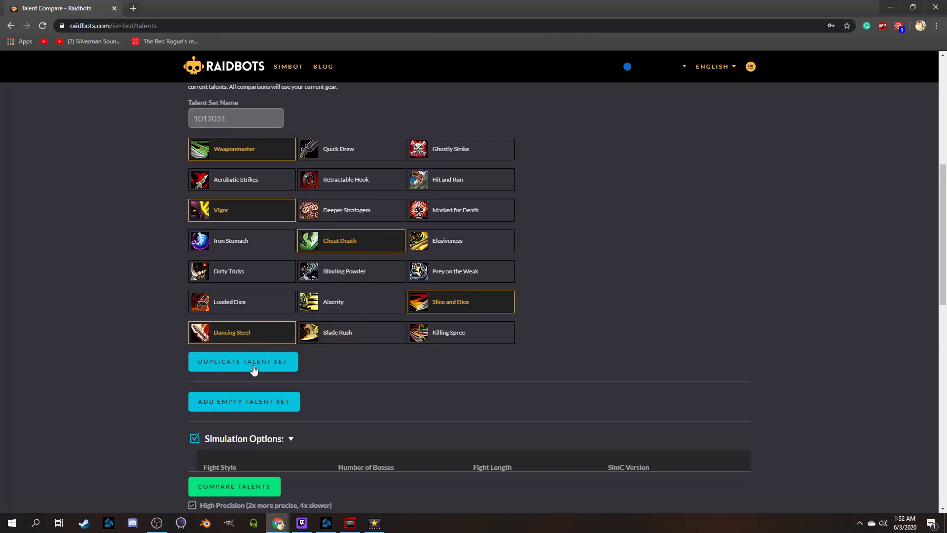
- Add a second talent set with Quick Draw, Vigor and Retractable Hook
{"action": "left_click", "coordinate": [246, 401]}
{"action": "scroll", "coordinate": [305, 259], "scroll_direction": "down", "scroll_amount": 4}
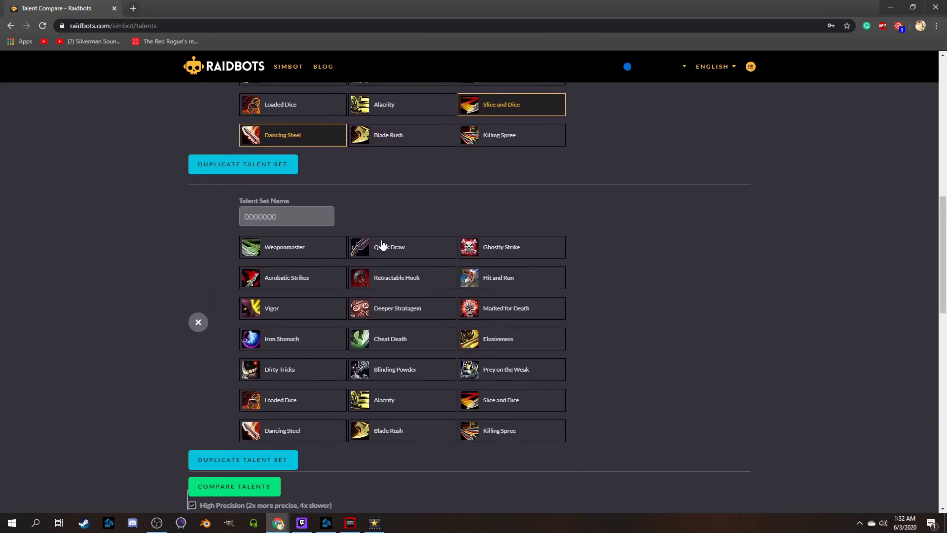
{"action": "left_click", "coordinate": [432, 249]}
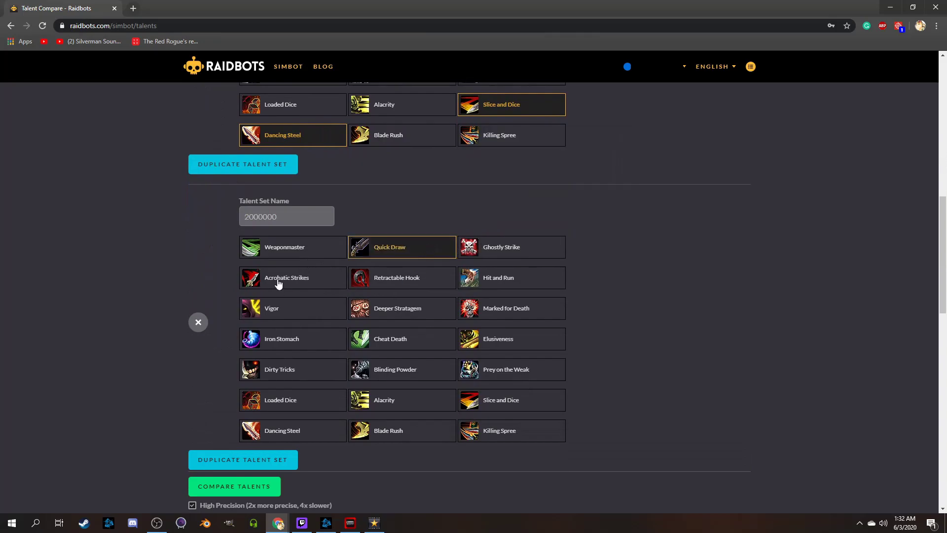
{"action": "left_click", "coordinate": [302, 310]}
{"action": "left_click", "coordinate": [414, 283]}
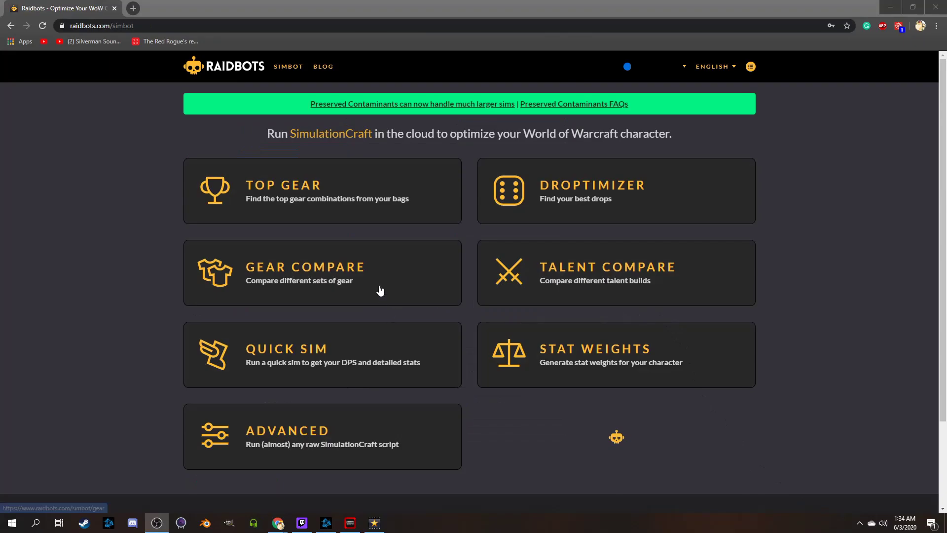
- In Gear Compare, search for and add the Corrupted Aspirant's Leather Helm as a swap-in item
{"action": "left_click", "coordinate": [370, 289]}
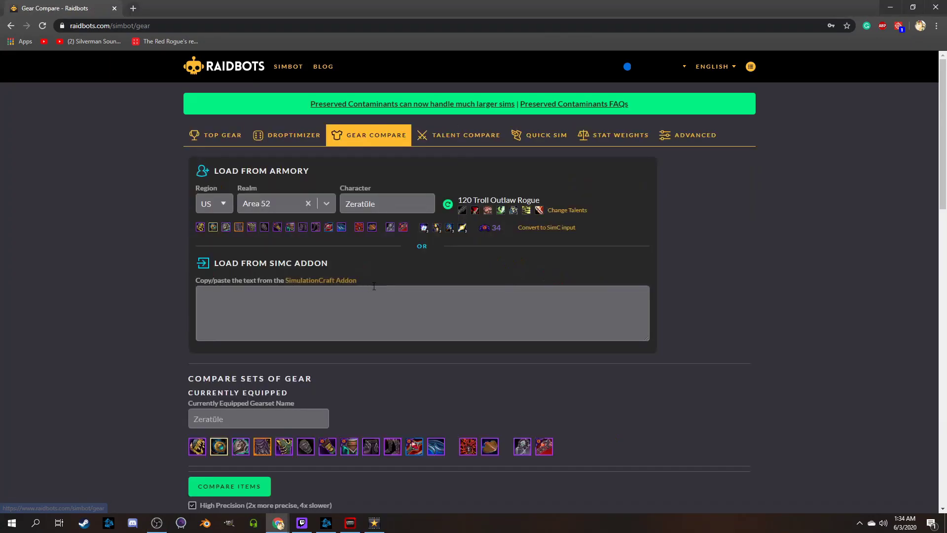
{"action": "scroll", "coordinate": [315, 279], "scroll_direction": "down", "scroll_amount": 2}
{"action": "scroll", "coordinate": [315, 274], "scroll_direction": "down", "scroll_amount": 3}
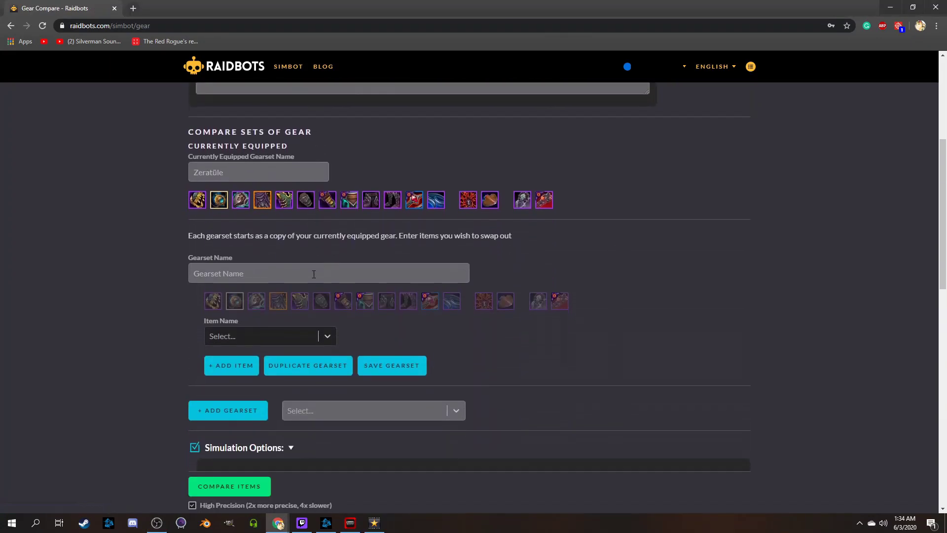
{"action": "left_click", "coordinate": [330, 336]}
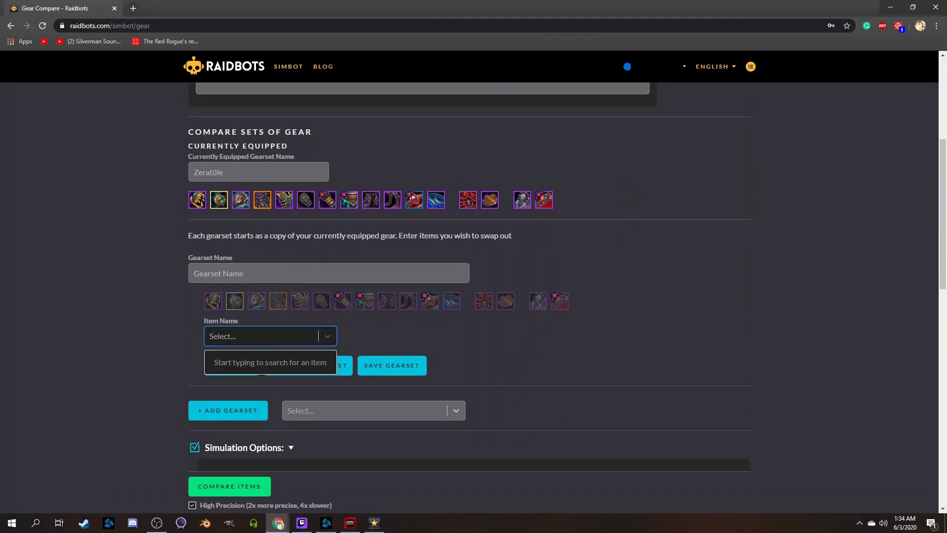
{"action": "type", "text": "helm"}
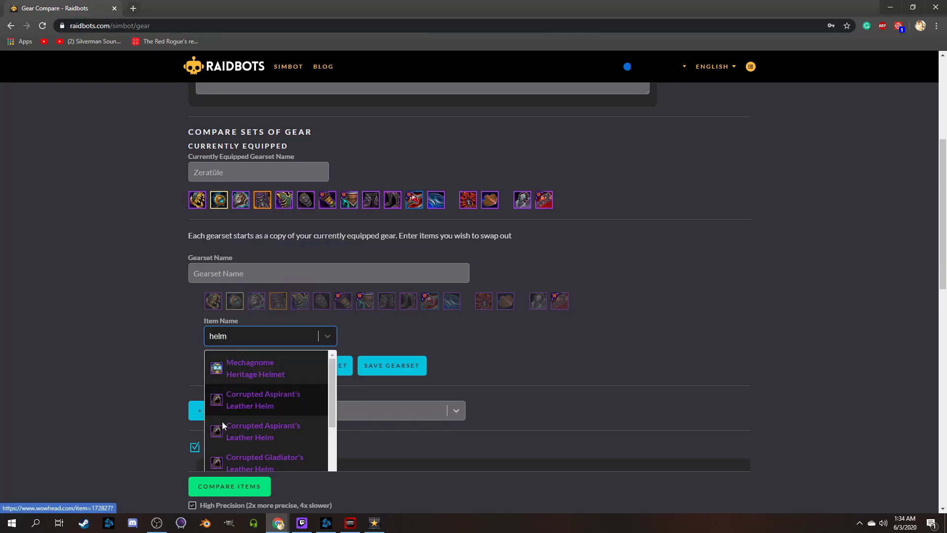
{"action": "left_click", "coordinate": [221, 440]}
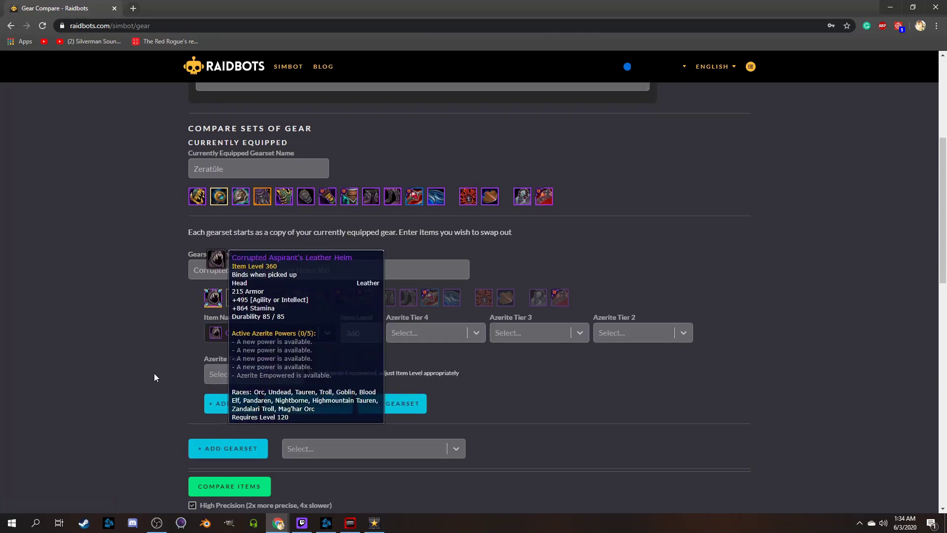
{"action": "scroll", "coordinate": [510, 371], "scroll_direction": "down", "scroll_amount": 1}
- Set the helm to item level 475 with Twist the Knife at Azerite Tier 4, then go back
{"action": "left_click", "coordinate": [390, 286]}
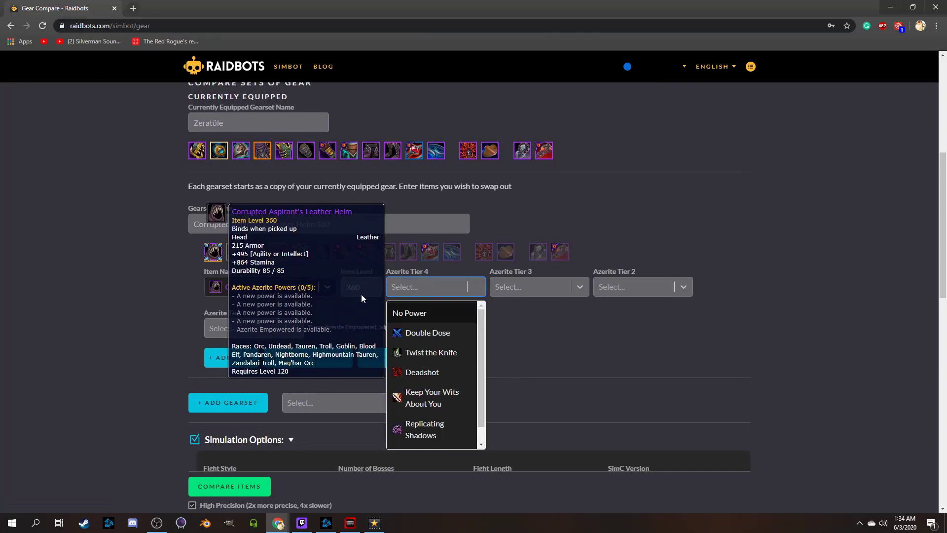
{"action": "left_click", "coordinate": [368, 286]}
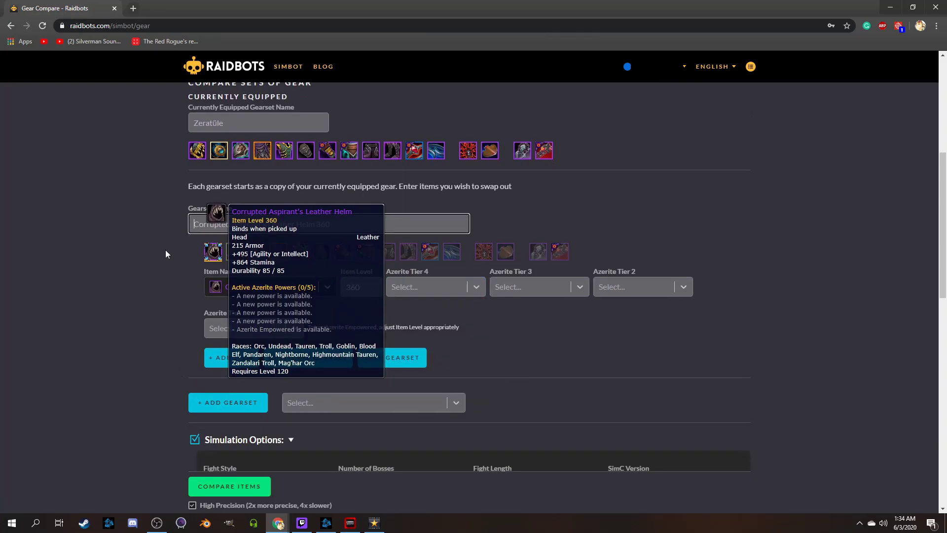
{"action": "left_click", "coordinate": [216, 291]}
{"action": "key", "text": "Tab"}
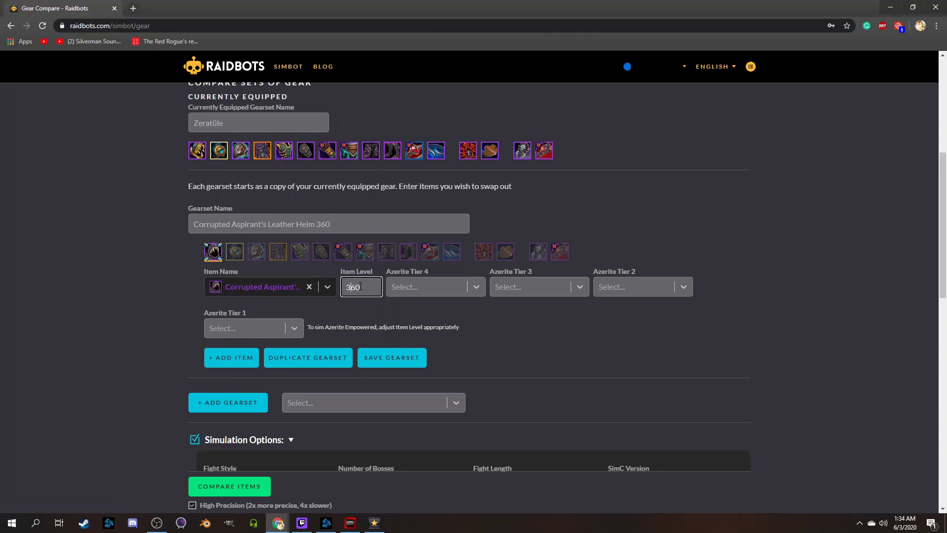
{"action": "type", "text": "475"}
{"action": "left_click", "coordinate": [472, 285]}
{"action": "left_click", "coordinate": [444, 352]}
{"action": "left_click", "coordinate": [543, 288]}
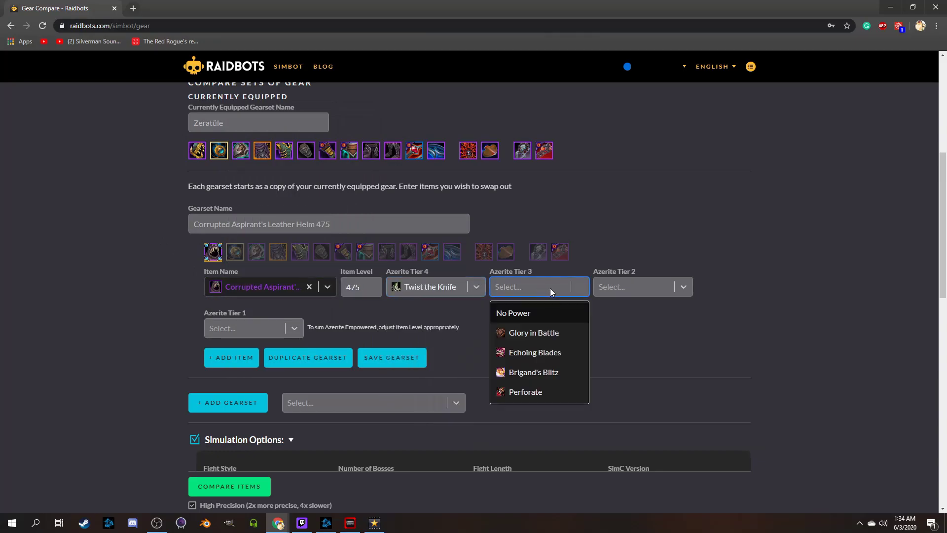
{"action": "key", "text": "alt+Left"}
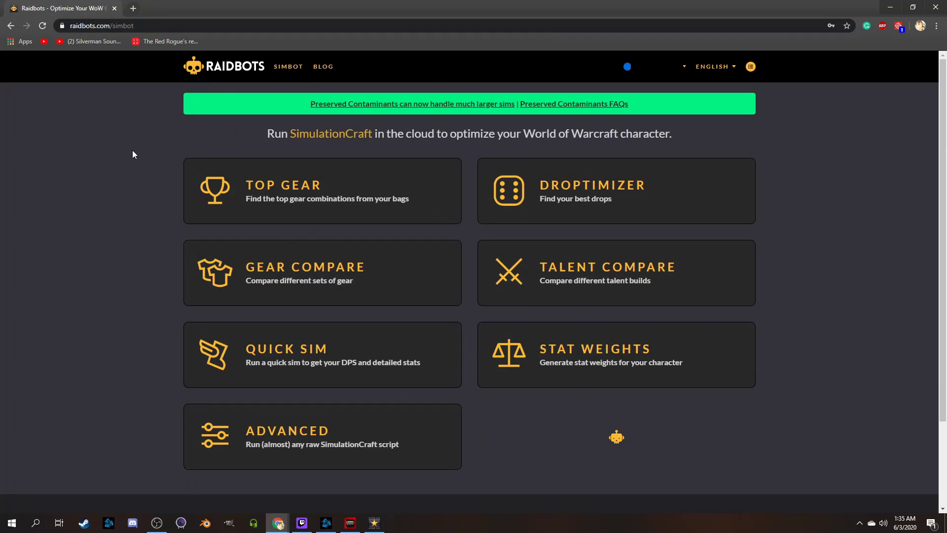
- Start a Top Gear setup for the 120 Troll Outlaw Rogue and scroll through its gear lists
{"action": "left_click", "coordinate": [267, 199]}
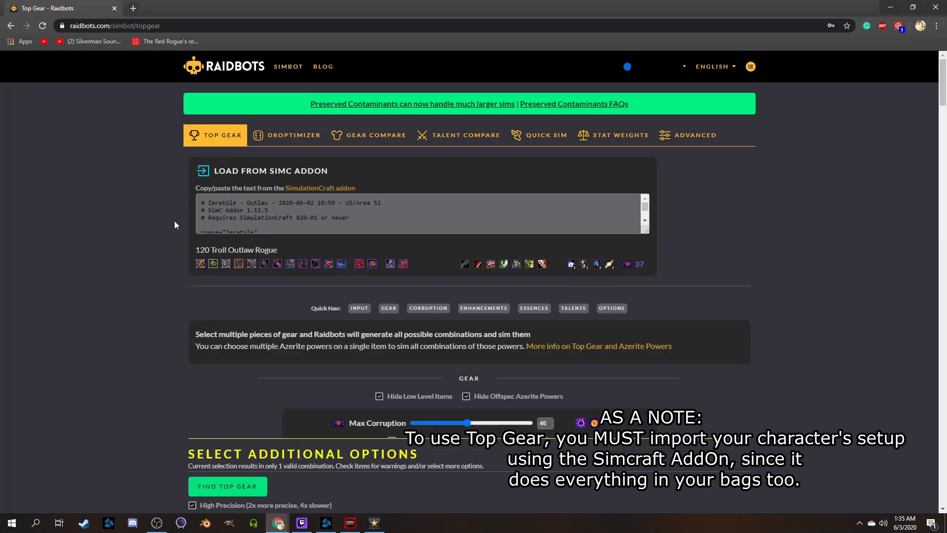
{"action": "scroll", "coordinate": [111, 225], "scroll_direction": "down", "scroll_amount": 4}
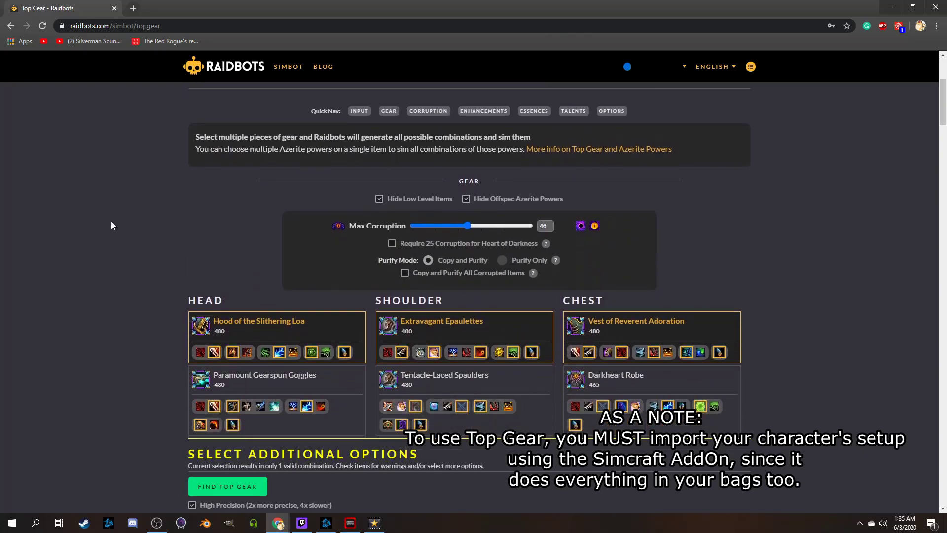
{"action": "scroll", "coordinate": [111, 225], "scroll_direction": "down", "scroll_amount": 2}
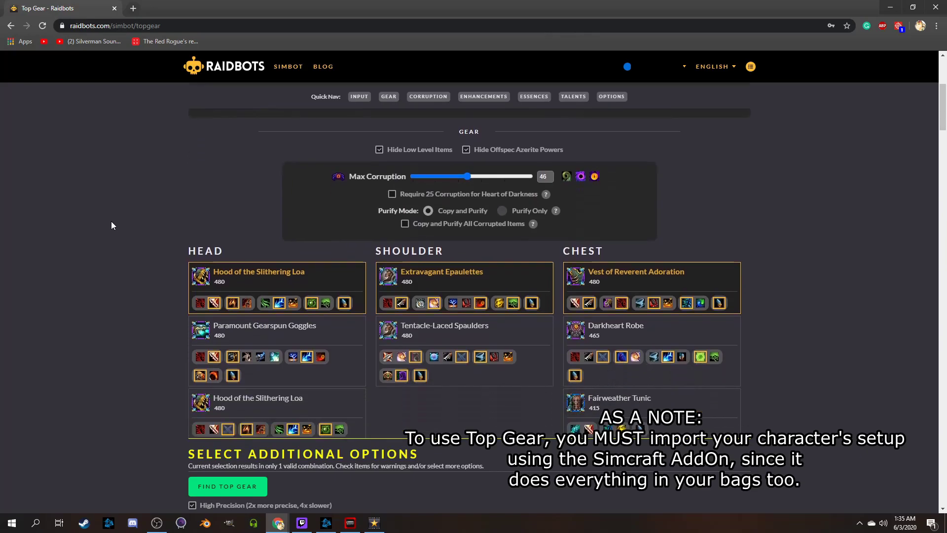
{"action": "scroll", "coordinate": [111, 226], "scroll_direction": "down", "scroll_amount": 1}
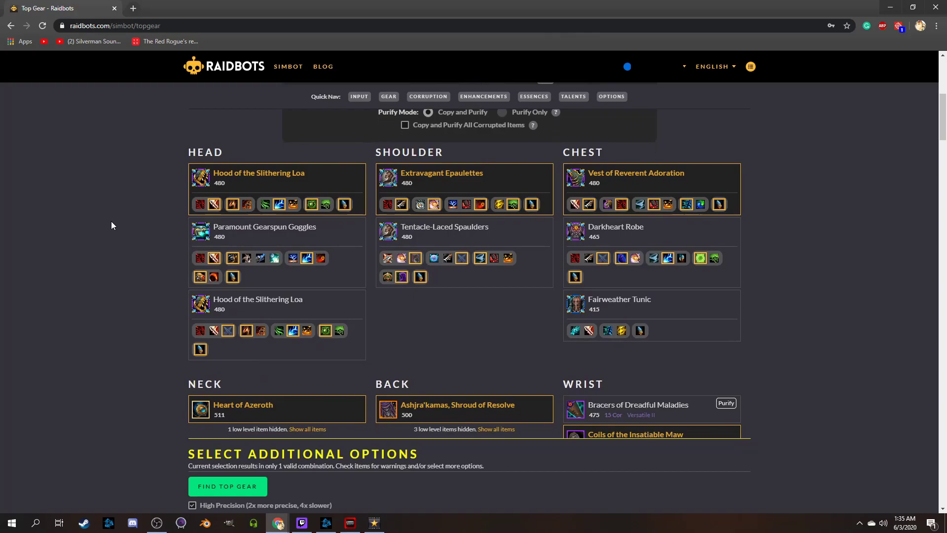
{"action": "scroll", "coordinate": [111, 225], "scroll_direction": "down", "scroll_amount": 1}
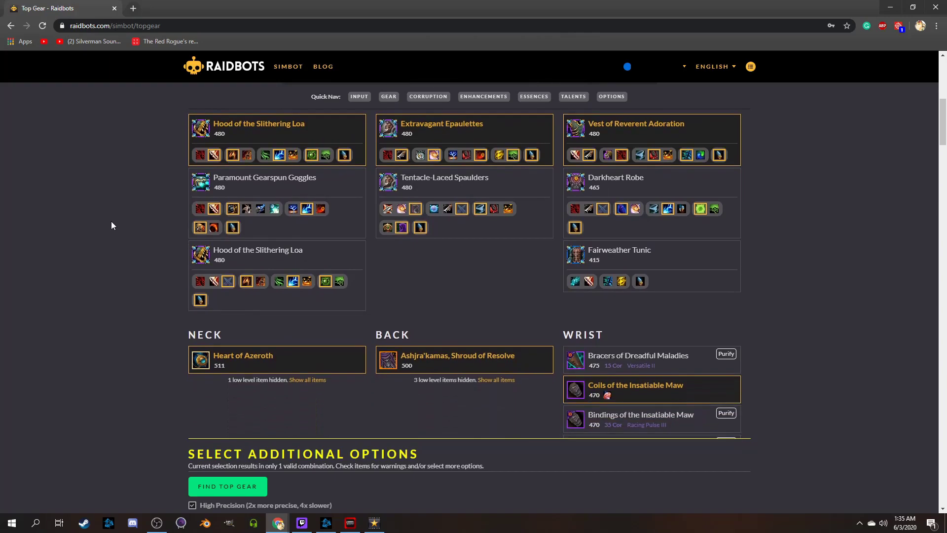
{"action": "scroll", "coordinate": [111, 225], "scroll_direction": "down", "scroll_amount": 1}
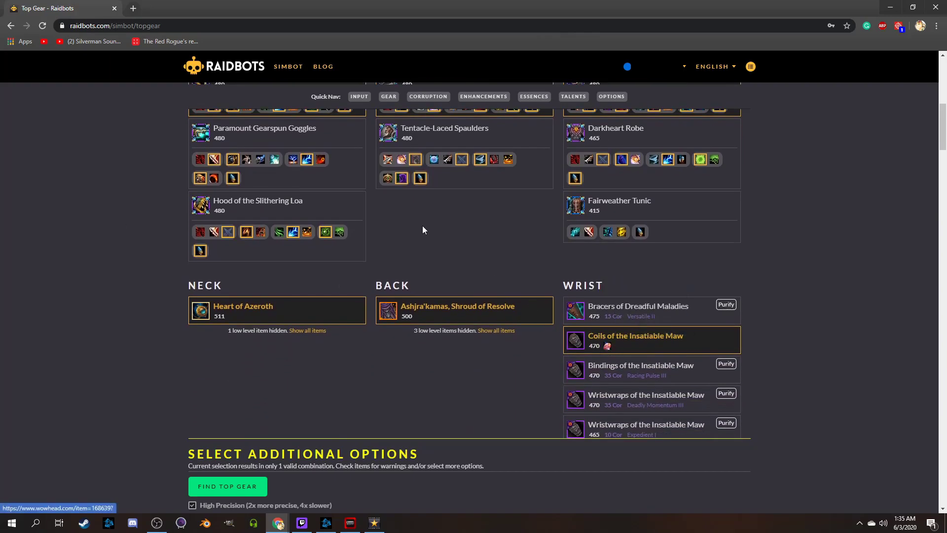
{"action": "mouse_move", "coordinate": [400, 164]}
- Scroll through the Corruption (Max 46), Enhancements and Azerite Essences sections
{"action": "scroll", "coordinate": [345, 254], "scroll_direction": "down", "scroll_amount": 4}
{"action": "scroll", "coordinate": [345, 254], "scroll_direction": "down", "scroll_amount": 8}
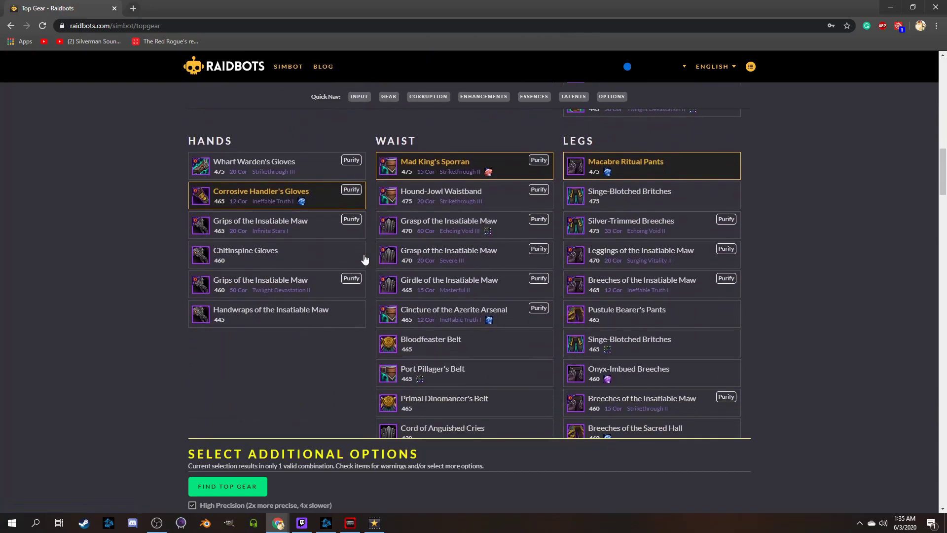
{"action": "scroll", "coordinate": [365, 260], "scroll_direction": "down", "scroll_amount": 7}
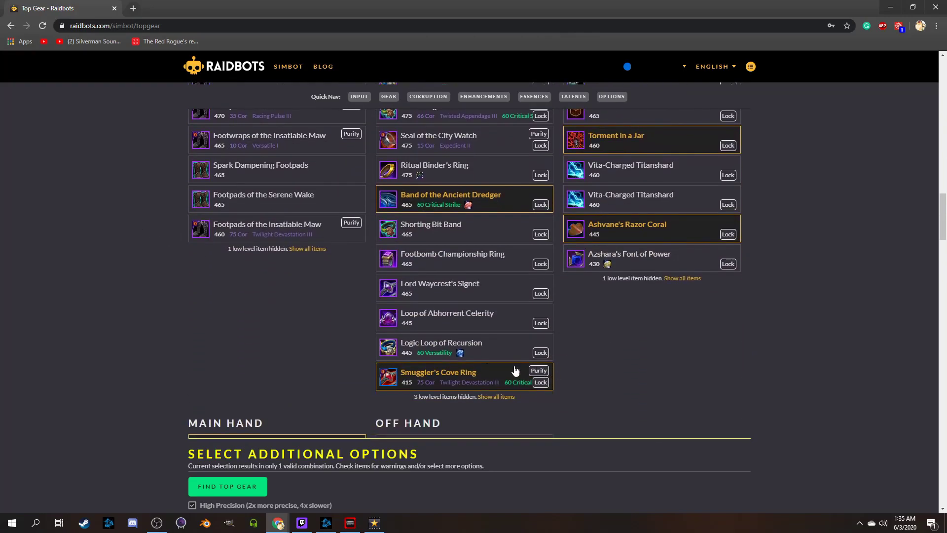
{"action": "scroll", "coordinate": [187, 272], "scroll_direction": "down", "scroll_amount": 11}
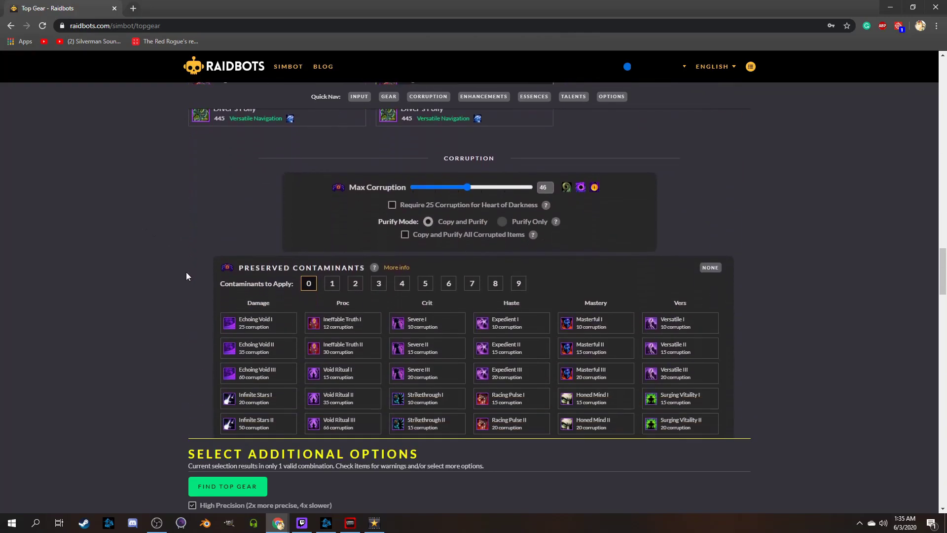
{"action": "scroll", "coordinate": [187, 277], "scroll_direction": "down", "scroll_amount": 7}
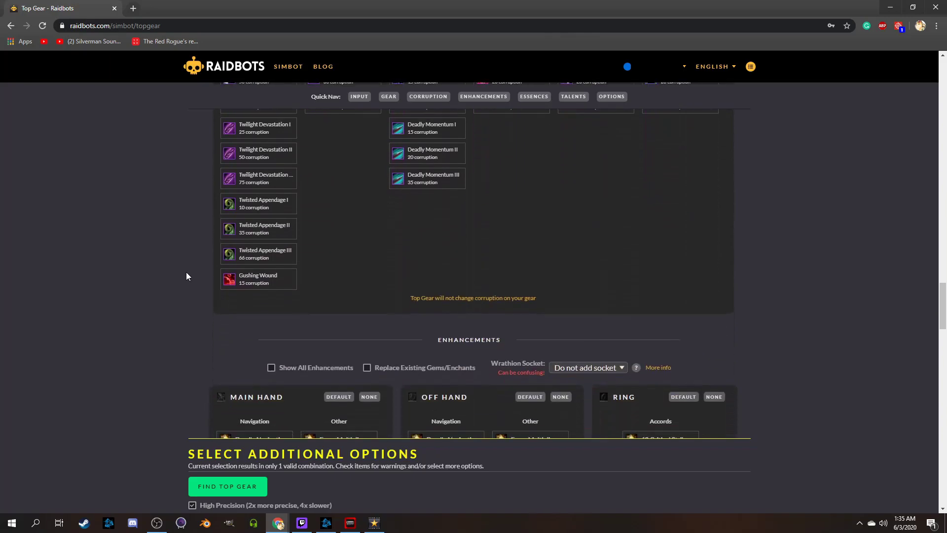
{"action": "scroll", "coordinate": [186, 276], "scroll_direction": "down", "scroll_amount": 6}
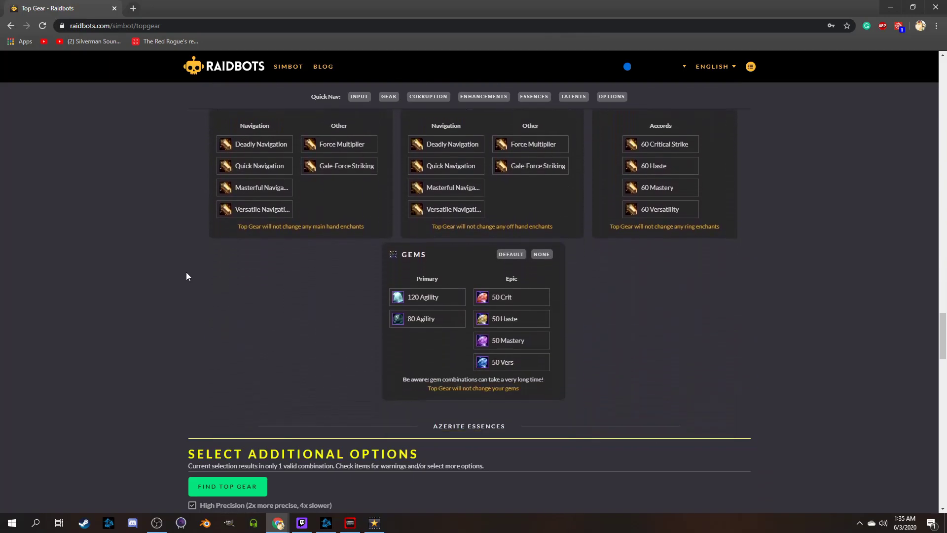
{"action": "scroll", "coordinate": [187, 277], "scroll_direction": "down", "scroll_amount": 6}
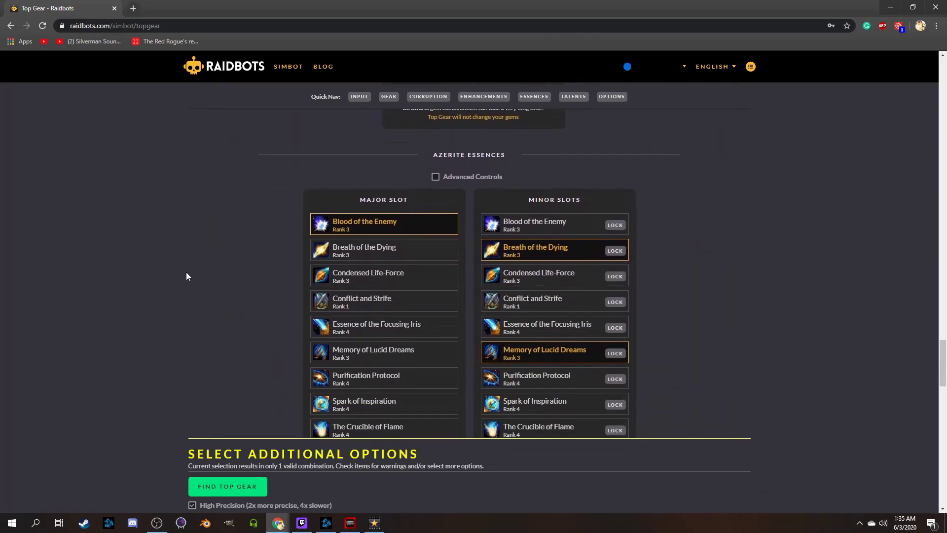
{"action": "scroll", "coordinate": [186, 276], "scroll_direction": "down", "scroll_amount": 7}
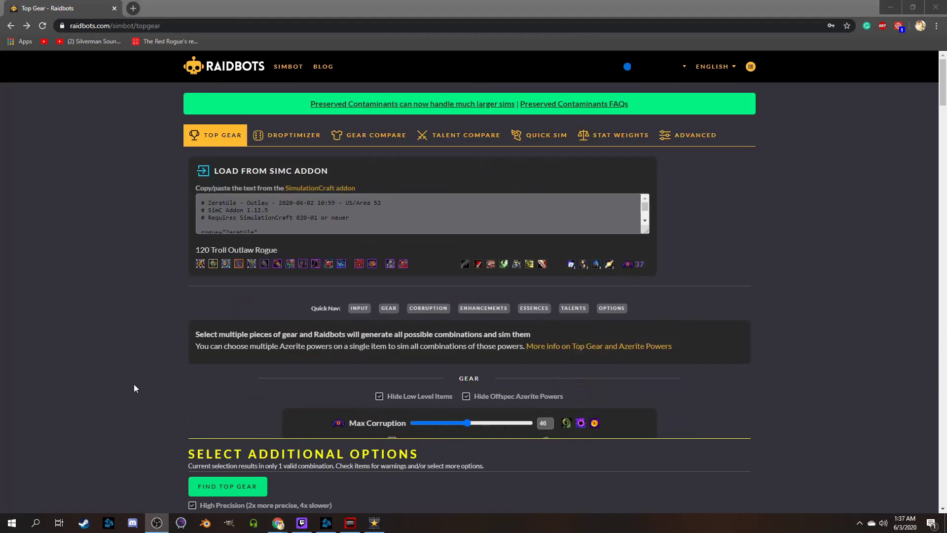
{"action": "scroll", "coordinate": [136, 378], "scroll_direction": "down", "scroll_amount": 10}
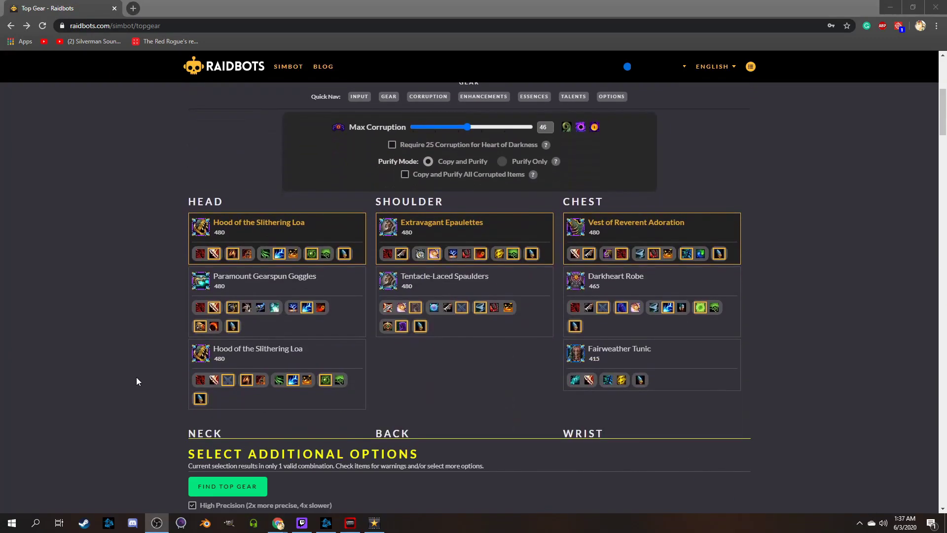
{"action": "scroll", "coordinate": [143, 380], "scroll_direction": "down", "scroll_amount": 15}
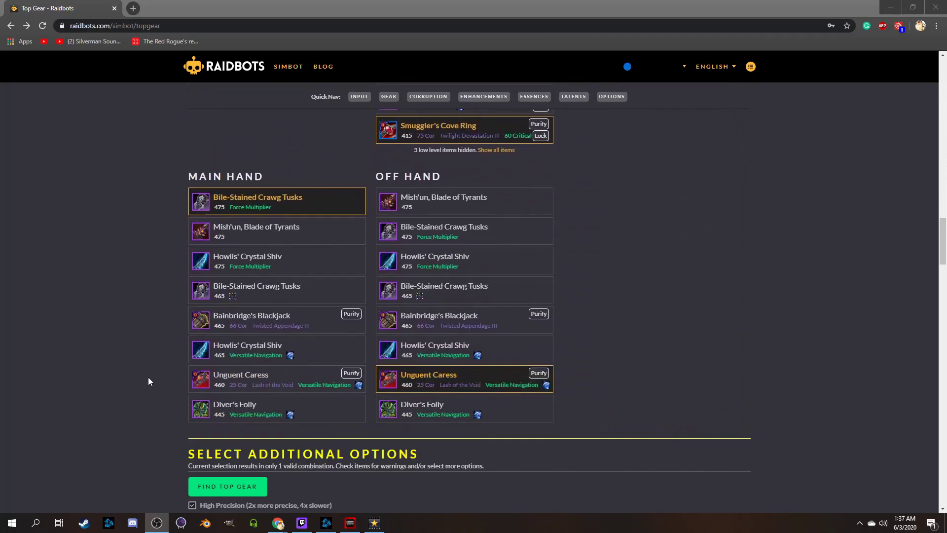
{"action": "scroll", "coordinate": [149, 381], "scroll_direction": "down", "scroll_amount": 1}
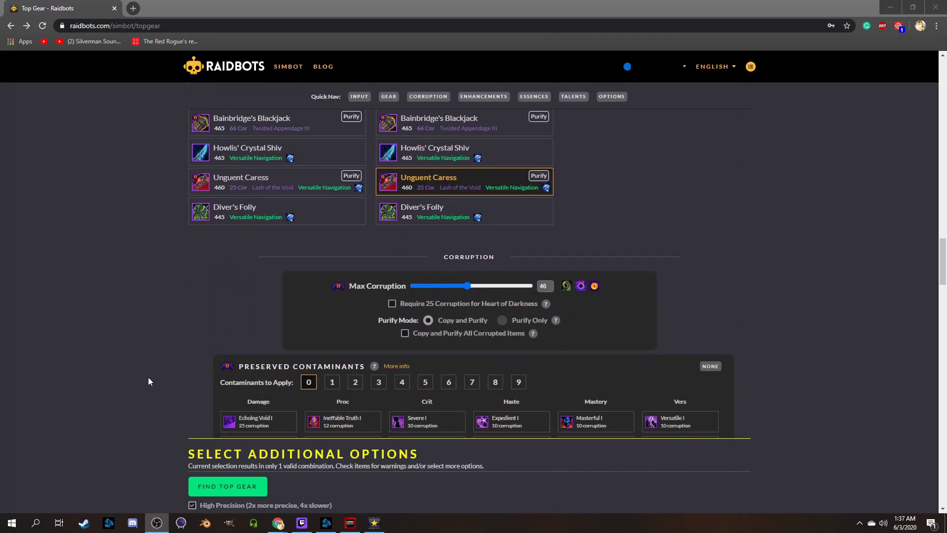
{"action": "scroll", "coordinate": [149, 381], "scroll_direction": "up", "scroll_amount": 12}
{"action": "scroll", "coordinate": [159, 381], "scroll_direction": "up", "scroll_amount": 10}
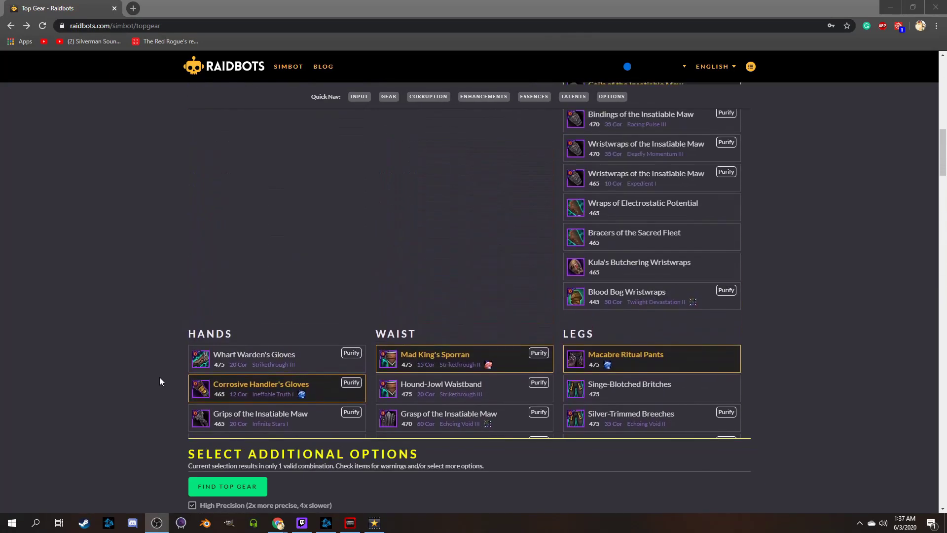
{"action": "scroll", "coordinate": [161, 381], "scroll_direction": "up", "scroll_amount": 3}
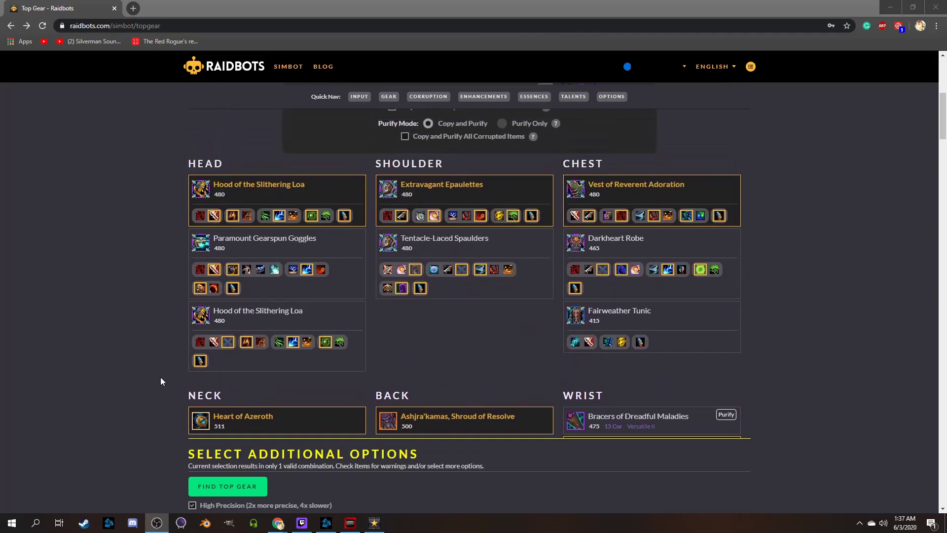
{"action": "scroll", "coordinate": [161, 382], "scroll_direction": "down", "scroll_amount": 2}
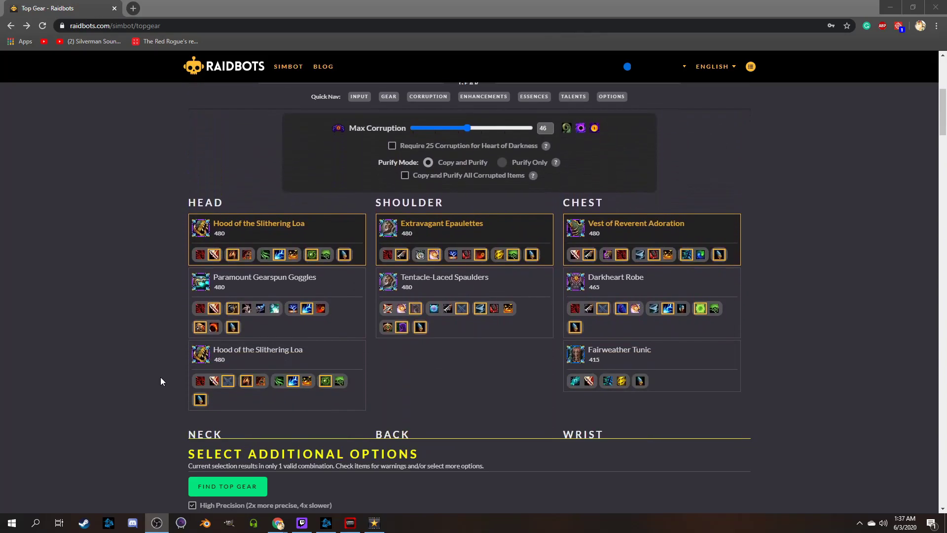
- Add the Deadshot trait on the Slithering Loa hood and the Extravagant Epaulettes
{"action": "left_click", "coordinate": [200, 254]}
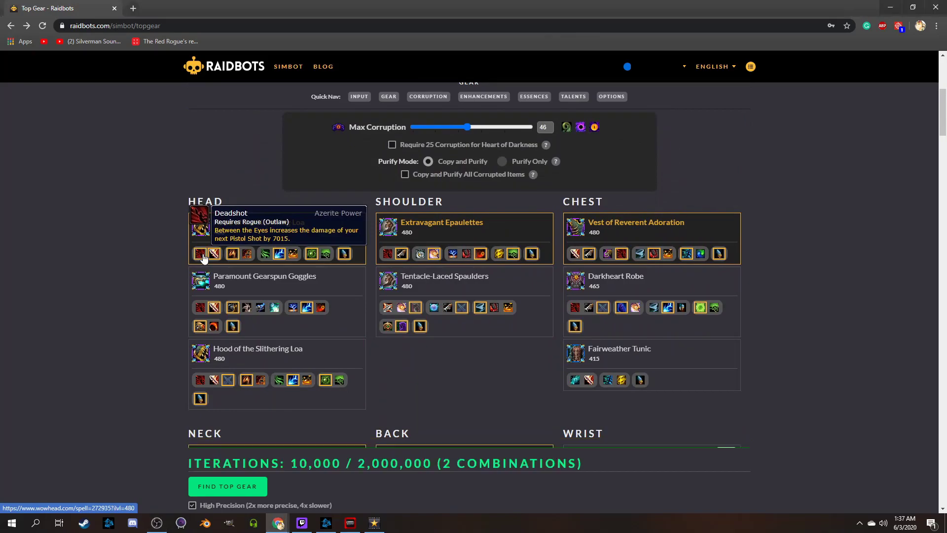
{"action": "left_click", "coordinate": [388, 255]}
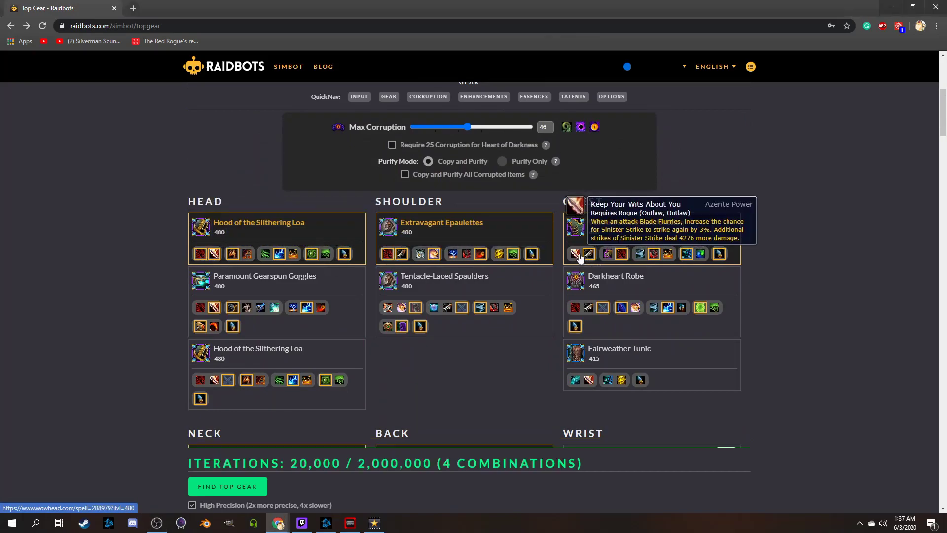
{"action": "scroll", "coordinate": [523, 324], "scroll_direction": "down", "scroll_amount": 5}
{"action": "scroll", "coordinate": [520, 325], "scroll_direction": "down", "scroll_amount": 1}
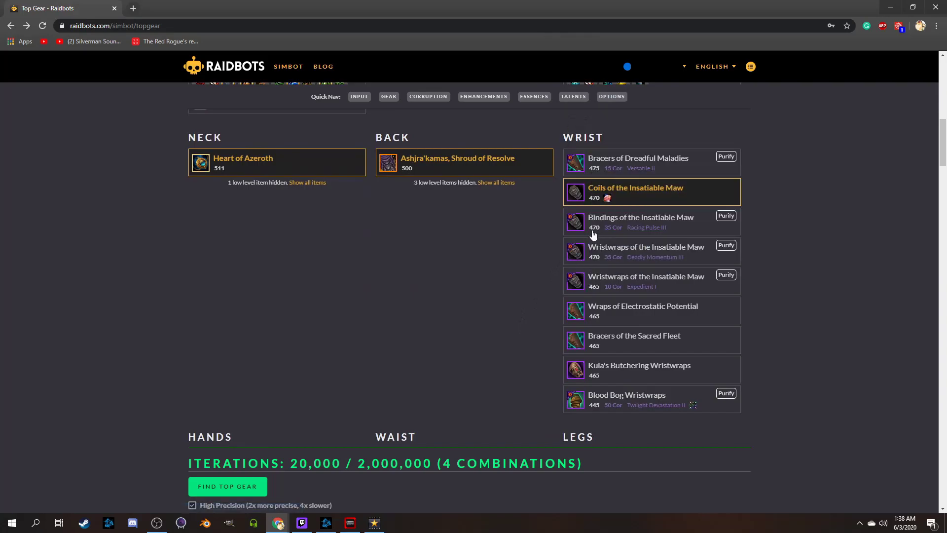
- Include the 470 Wristwraps of the Insatiable Maw, Wraps of Electrostatic Potential, Pustule Bearer's Pants and Bloodfeaster Belt
{"action": "left_click", "coordinate": [584, 251]}
{"action": "left_click", "coordinate": [579, 311]}
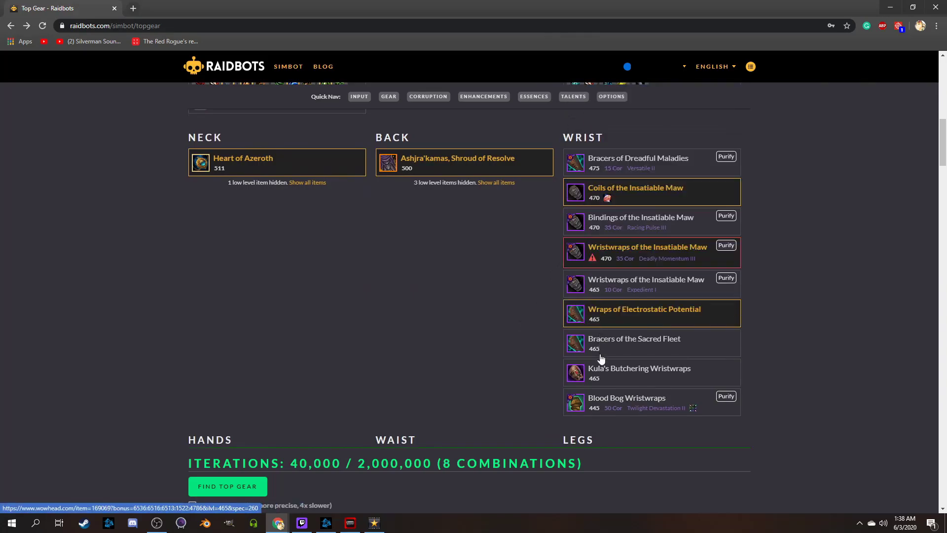
{"action": "scroll", "coordinate": [480, 339], "scroll_direction": "down", "scroll_amount": 5}
{"action": "scroll", "coordinate": [480, 341], "scroll_direction": "down", "scroll_amount": 1}
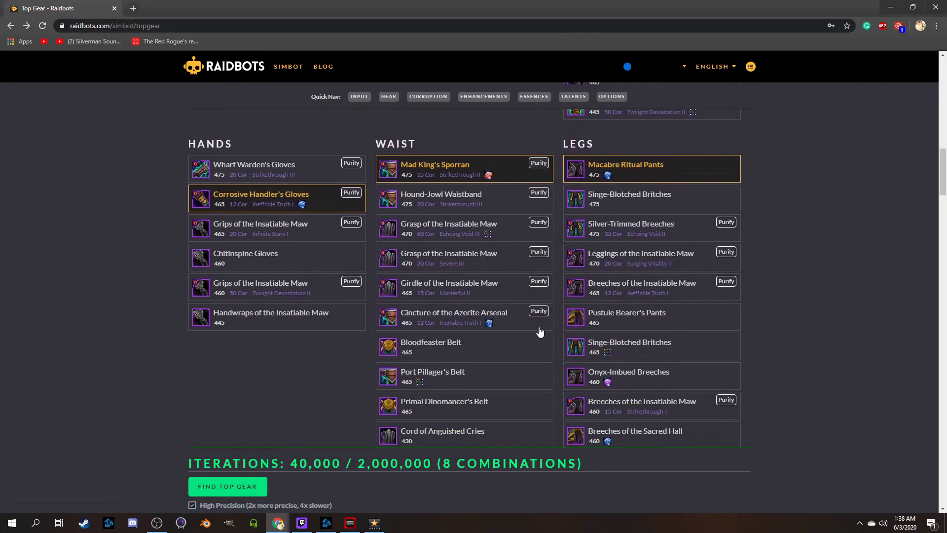
{"action": "left_click", "coordinate": [573, 320]}
{"action": "left_click", "coordinate": [391, 343]}
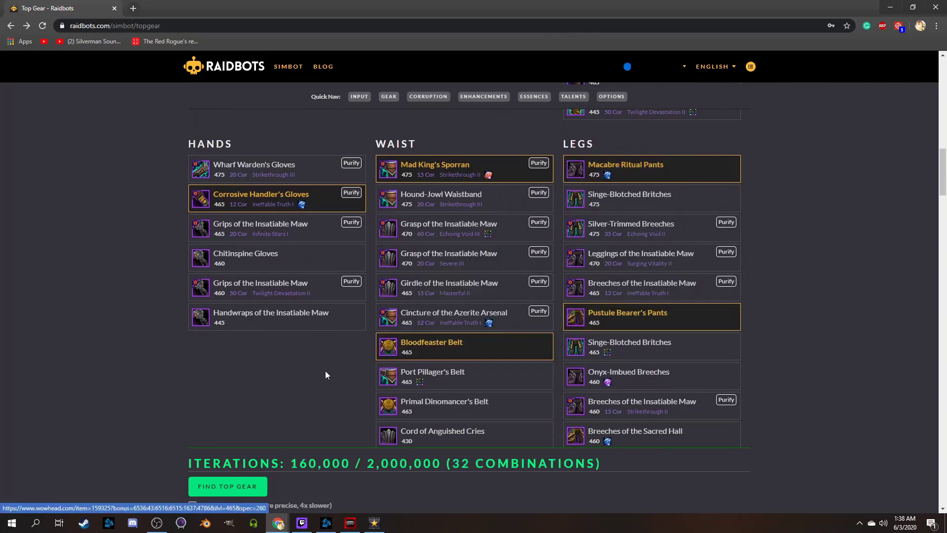
- Include Ritual Binder's Ring and the Dead-Eye Spyglass trinket, leaving Seal of the City Watch unticked
{"action": "scroll", "coordinate": [229, 380], "scroll_direction": "down", "scroll_amount": 5}
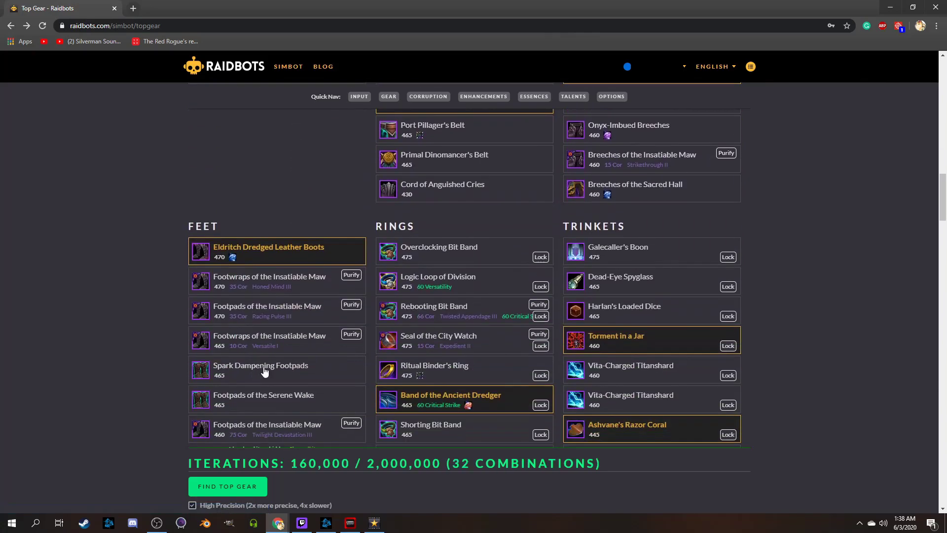
{"action": "left_click", "coordinate": [394, 346]}
{"action": "left_click", "coordinate": [396, 364]}
{"action": "scroll", "coordinate": [388, 380], "scroll_direction": "down", "scroll_amount": 2}
{"action": "scroll", "coordinate": [384, 382], "scroll_direction": "down", "scroll_amount": 10}
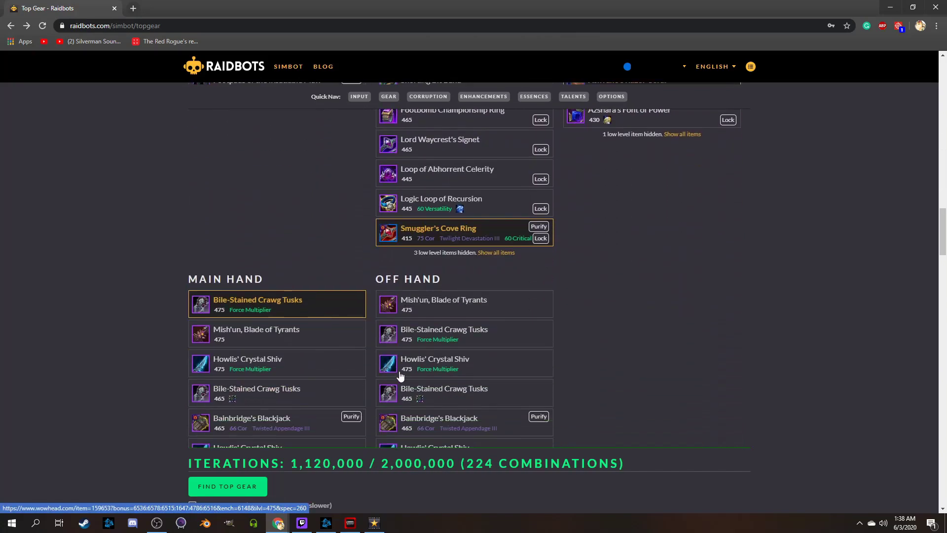
{"action": "scroll", "coordinate": [300, 334], "scroll_direction": "down", "scroll_amount": 2}
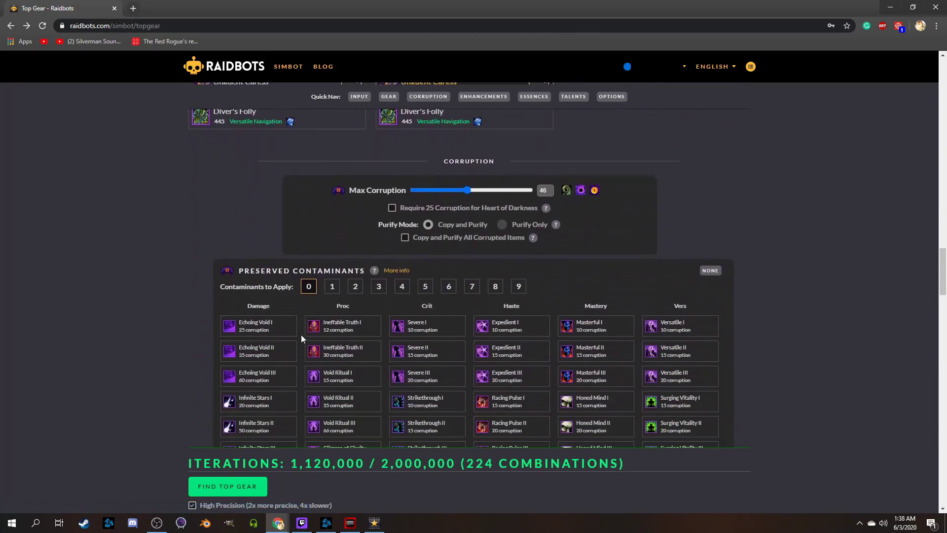
{"action": "scroll", "coordinate": [291, 336], "scroll_direction": "up", "scroll_amount": 10}
{"action": "scroll", "coordinate": [597, 339], "scroll_direction": "up", "scroll_amount": 3}
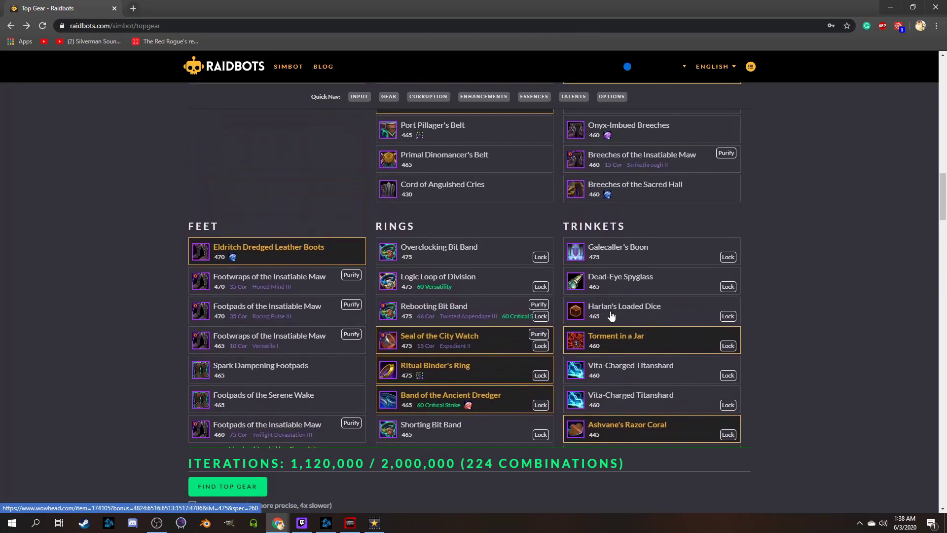
{"action": "left_click", "coordinate": [622, 282]}
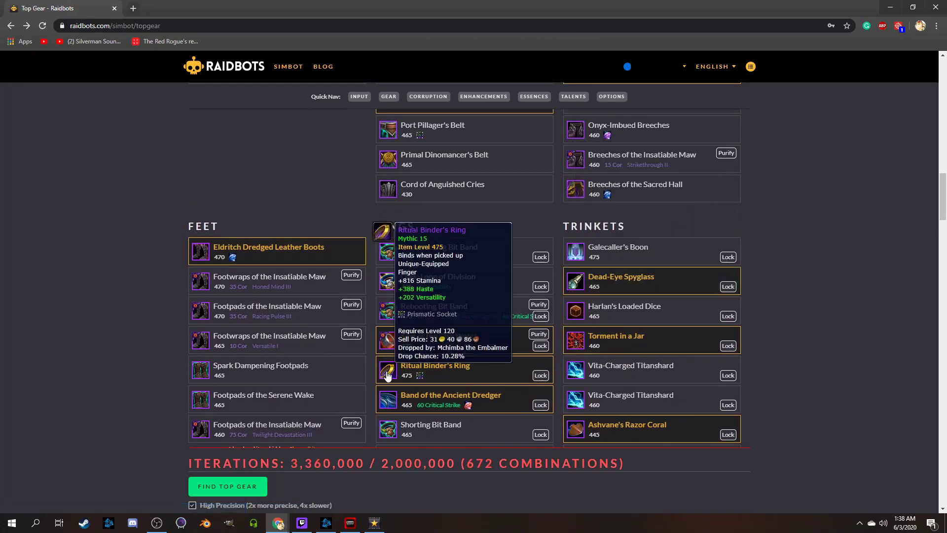
{"action": "left_click", "coordinate": [389, 343]}
- Set the fight style to Patchwerk and run the Top Gear simulation
{"action": "scroll", "coordinate": [391, 344], "scroll_direction": "down", "scroll_amount": 3}
{"action": "scroll", "coordinate": [390, 344], "scroll_direction": "down", "scroll_amount": 20}
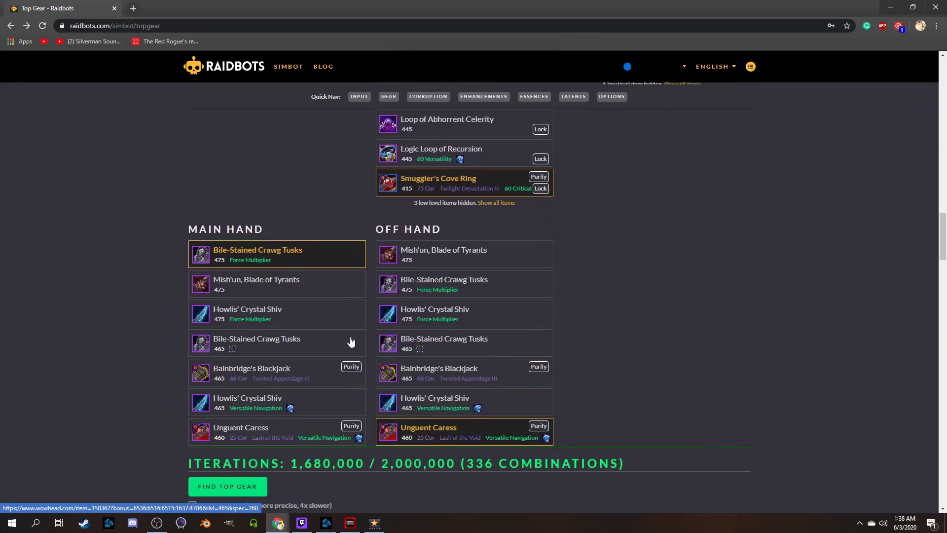
{"action": "scroll", "coordinate": [221, 317], "scroll_direction": "down", "scroll_amount": 20}
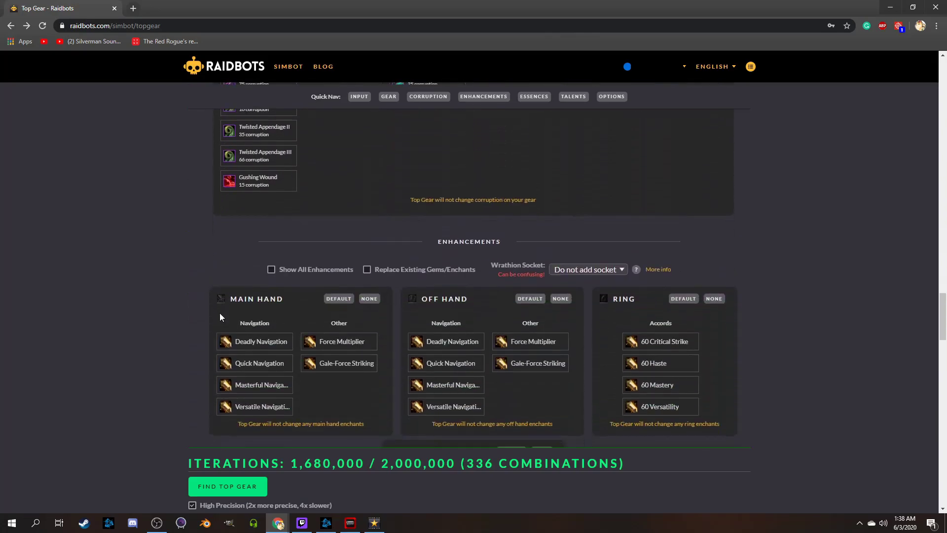
{"action": "scroll", "coordinate": [221, 317], "scroll_direction": "down", "scroll_amount": 10}
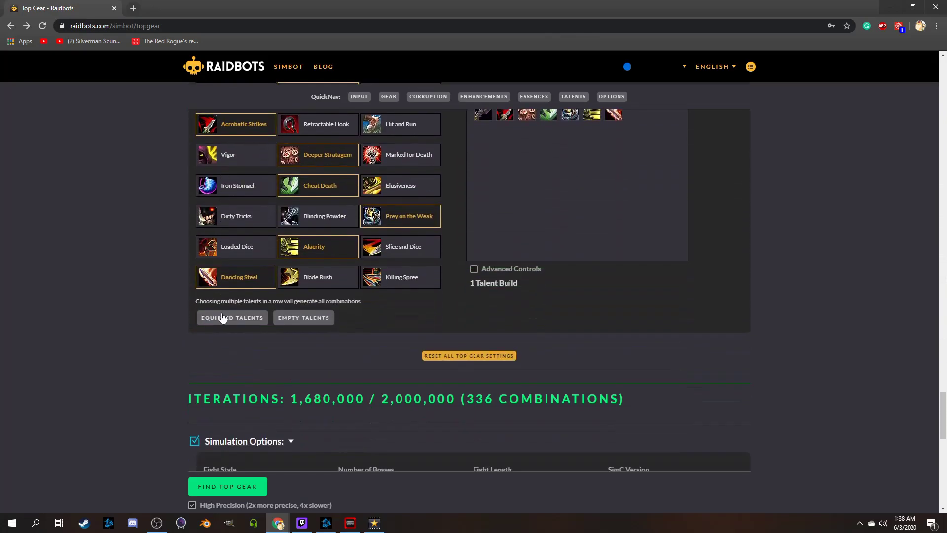
{"action": "left_click", "coordinate": [260, 295]}
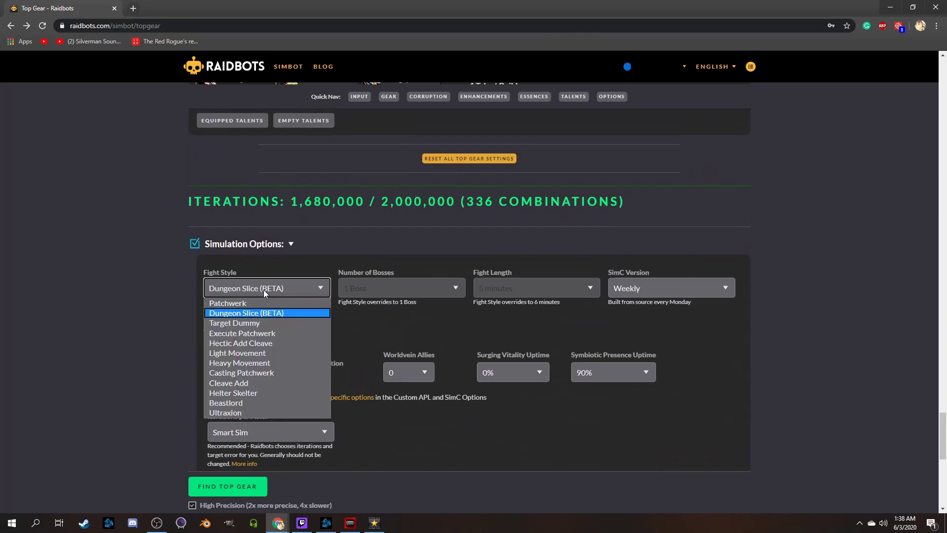
{"action": "left_click", "coordinate": [260, 299]}
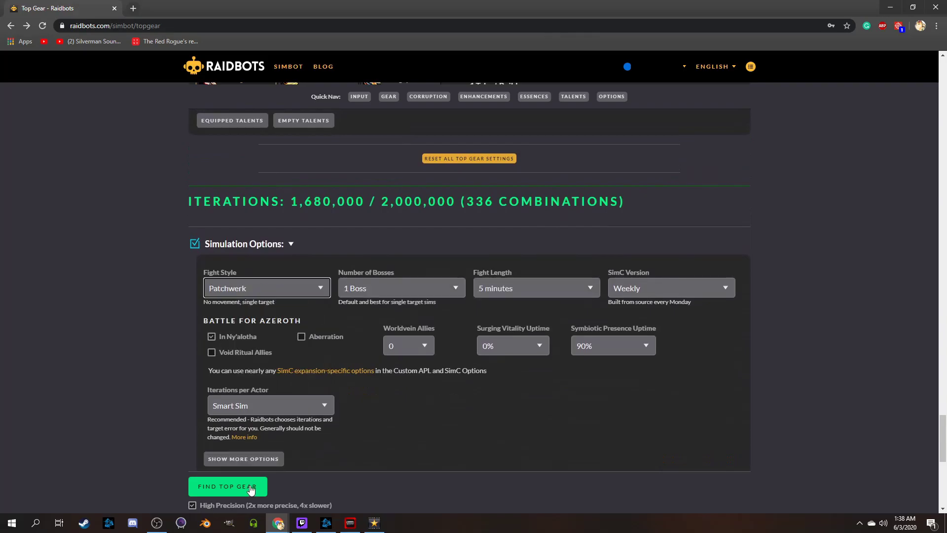
{"action": "left_click", "coordinate": [251, 487]}
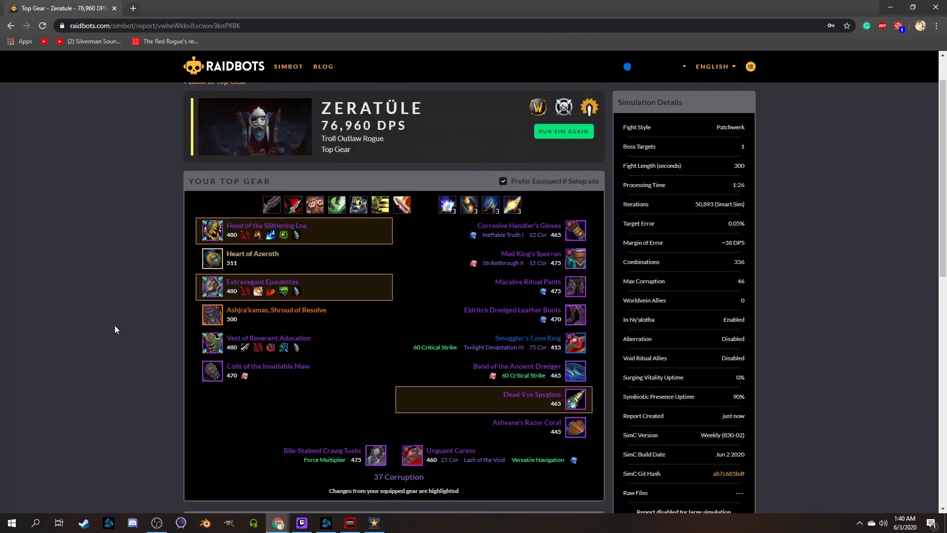
{"action": "scroll", "coordinate": [115, 325], "scroll_direction": "down", "scroll_amount": 8}
{"action": "scroll", "coordinate": [430, 298], "scroll_direction": "down", "scroll_amount": 2}
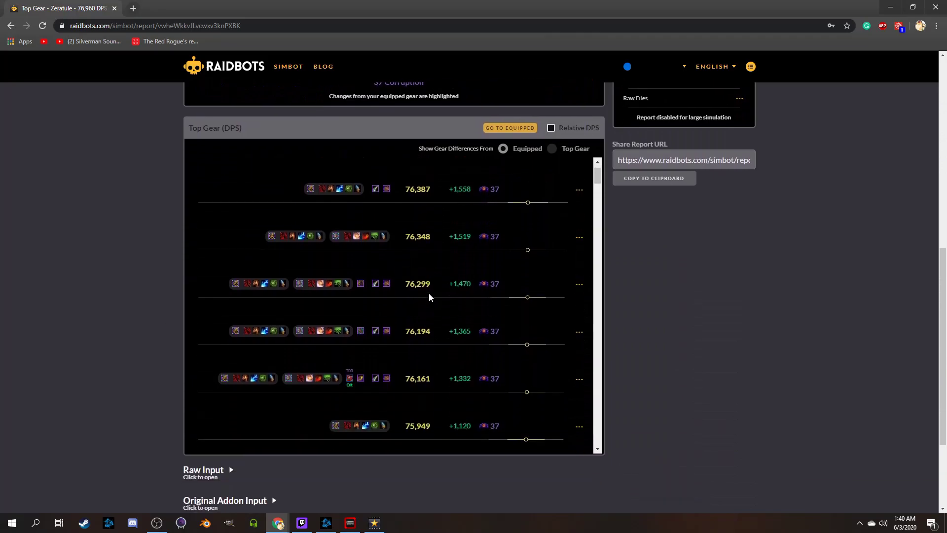
{"action": "scroll", "coordinate": [429, 297], "scroll_direction": "down", "scroll_amount": 9}
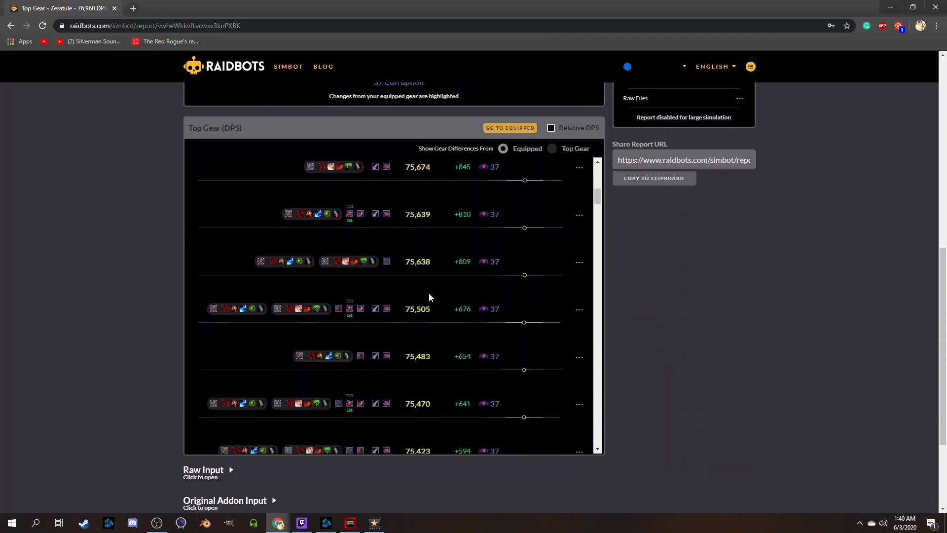
{"action": "scroll", "coordinate": [429, 297], "scroll_direction": "down", "scroll_amount": 7}
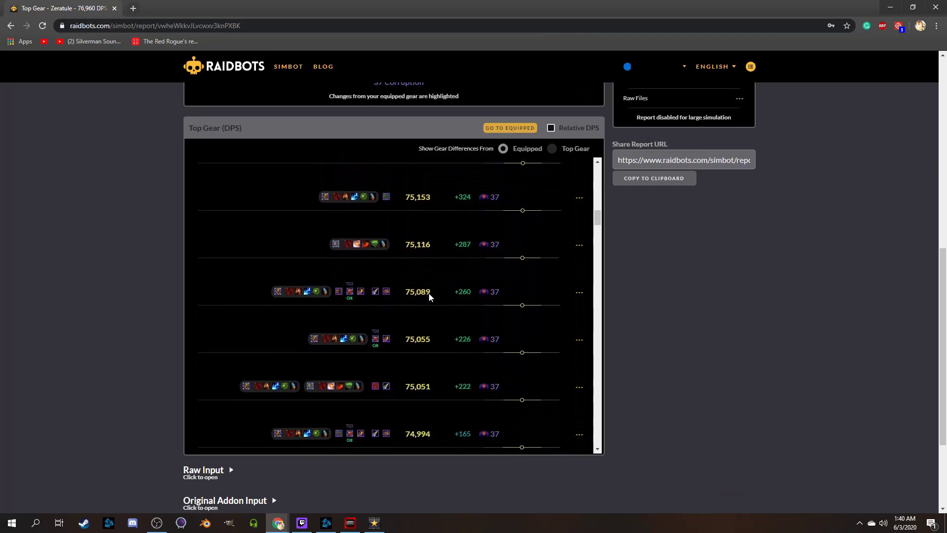
{"action": "scroll", "coordinate": [430, 297], "scroll_direction": "down", "scroll_amount": 6}
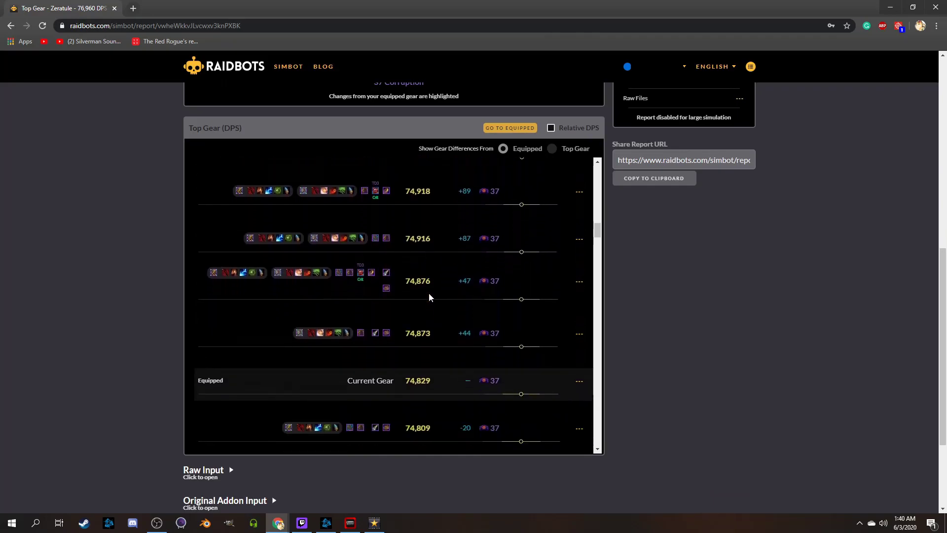
{"action": "scroll", "coordinate": [441, 303], "scroll_direction": "down", "scroll_amount": 9}
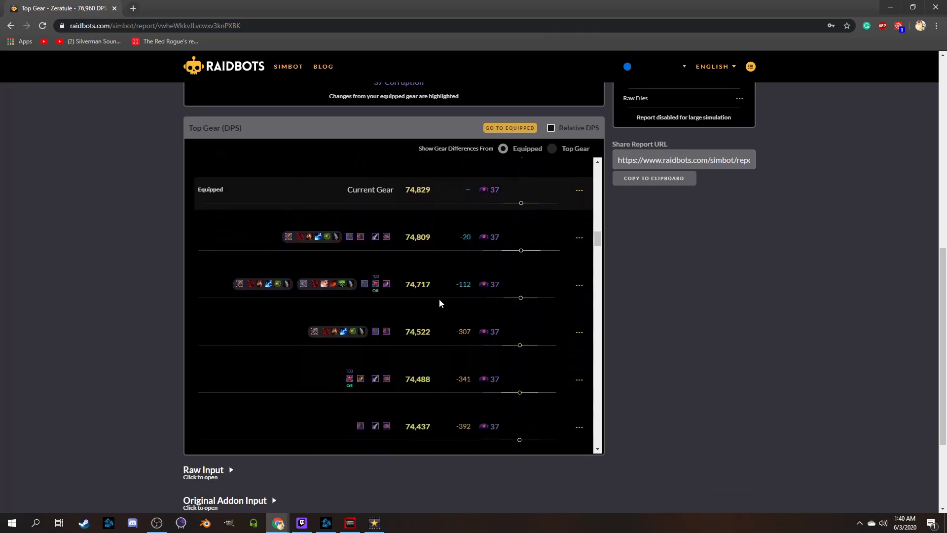
{"action": "scroll", "coordinate": [440, 303], "scroll_direction": "down", "scroll_amount": 10}
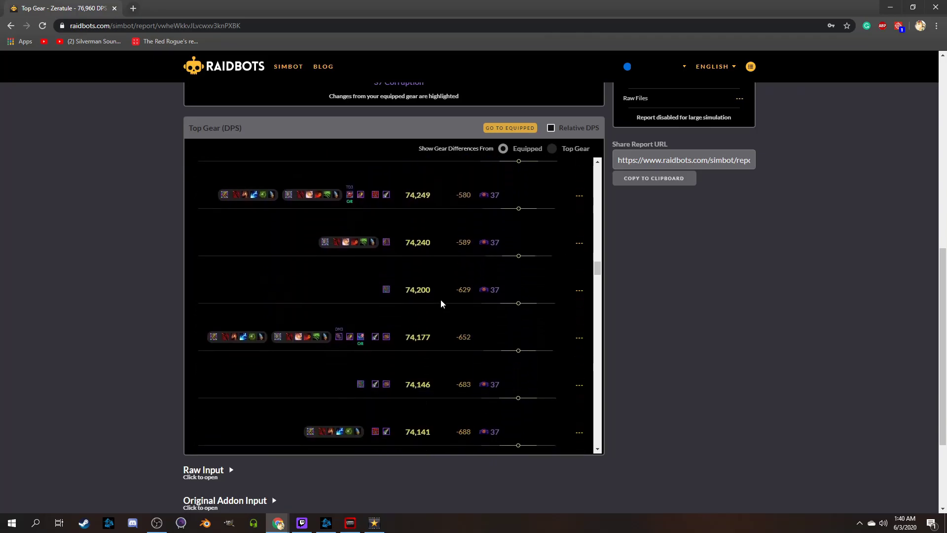
{"action": "left_click_drag", "start_coordinate": [597, 298], "coordinate": [590, 433]}
{"action": "scroll", "coordinate": [443, 428], "scroll_direction": "down", "scroll_amount": 5}
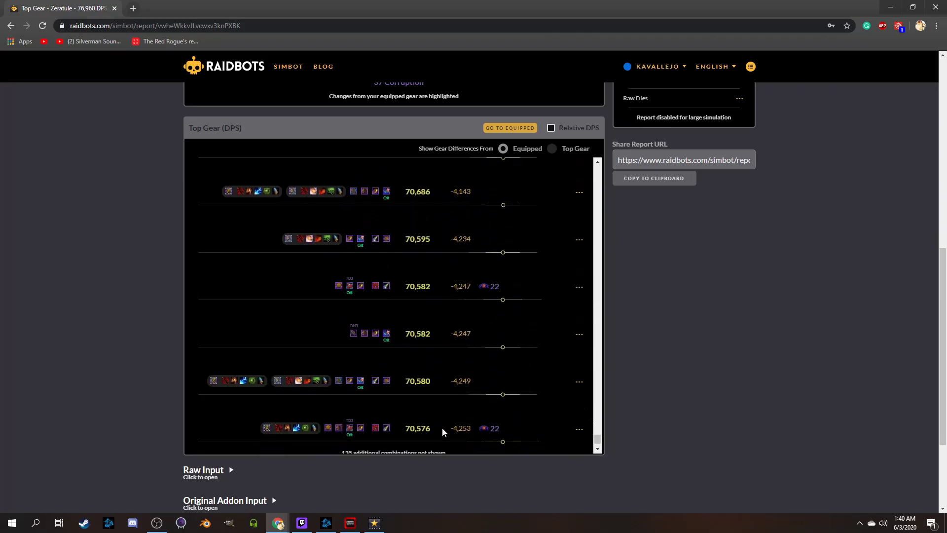